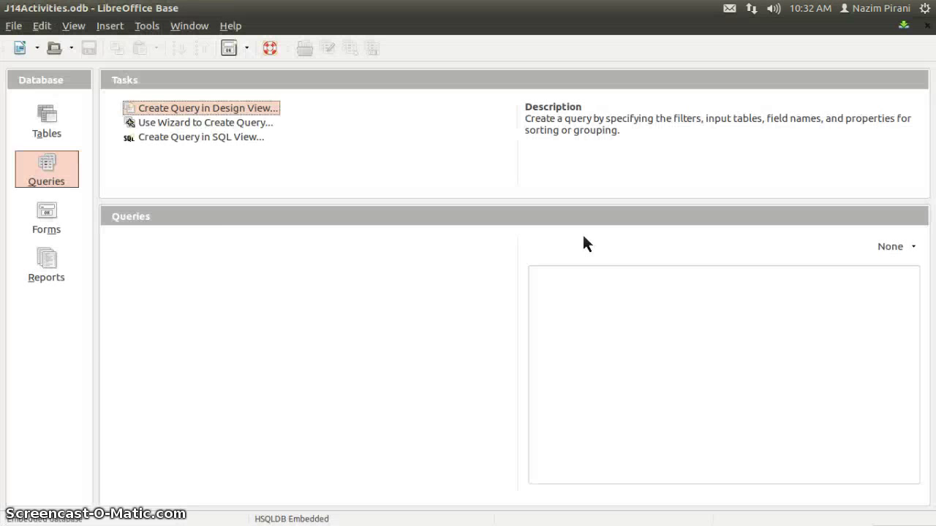
# Switch to the Query1 design window and add the Level field from J14Activities as the second column.
pyautogui.hotkey('alt', 'Tab')
pyautogui.press('Tab')
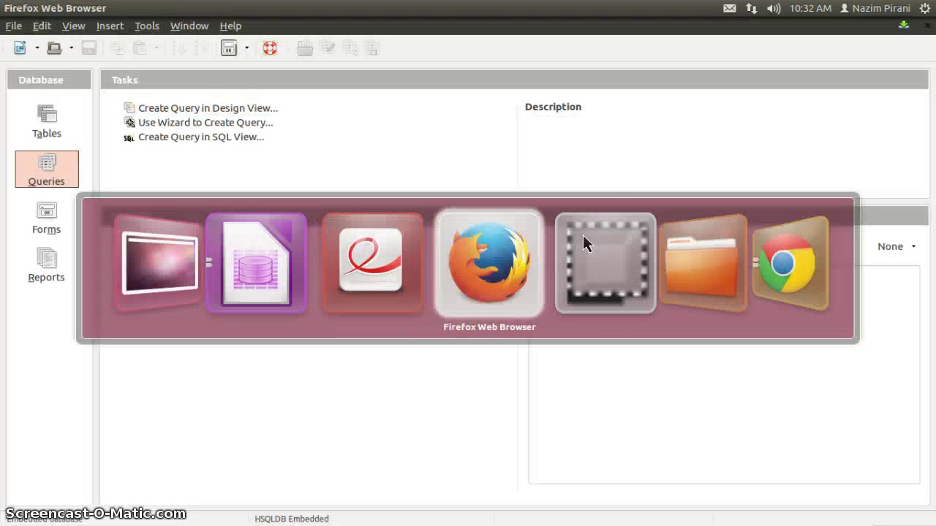
pyautogui.press('Tab')
pyautogui.press('Tab')
pyautogui.press('Tab')
pyautogui.press('Tab')
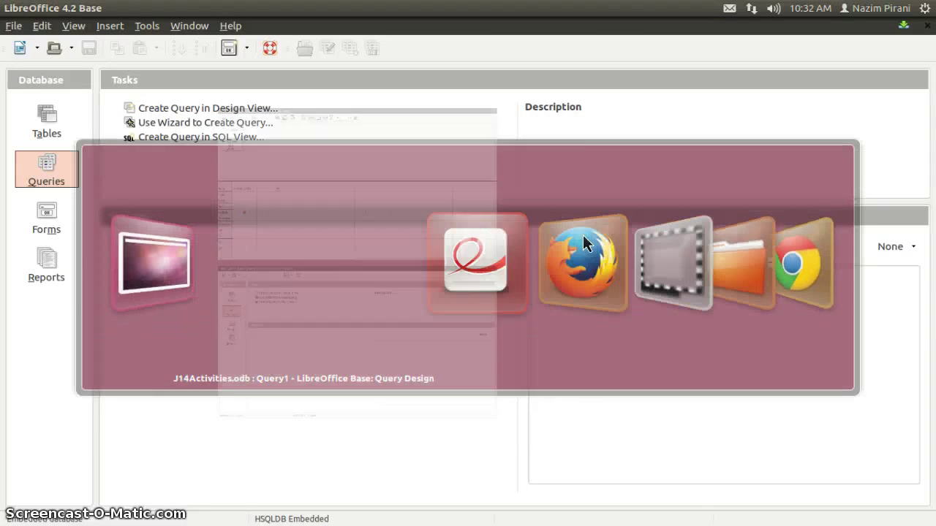
pyautogui.press('Return')
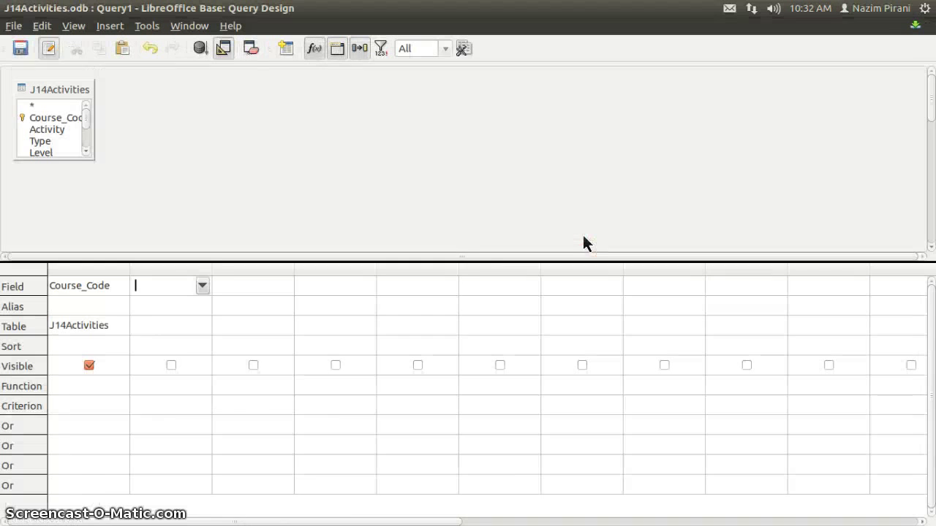
pyautogui.click(182, 325)
pyautogui.click(202, 285)
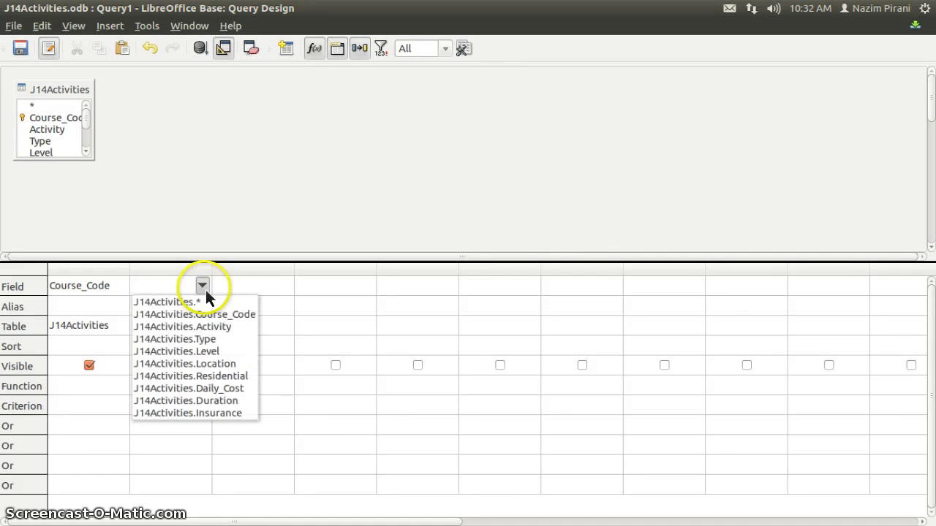
pyautogui.click(208, 352)
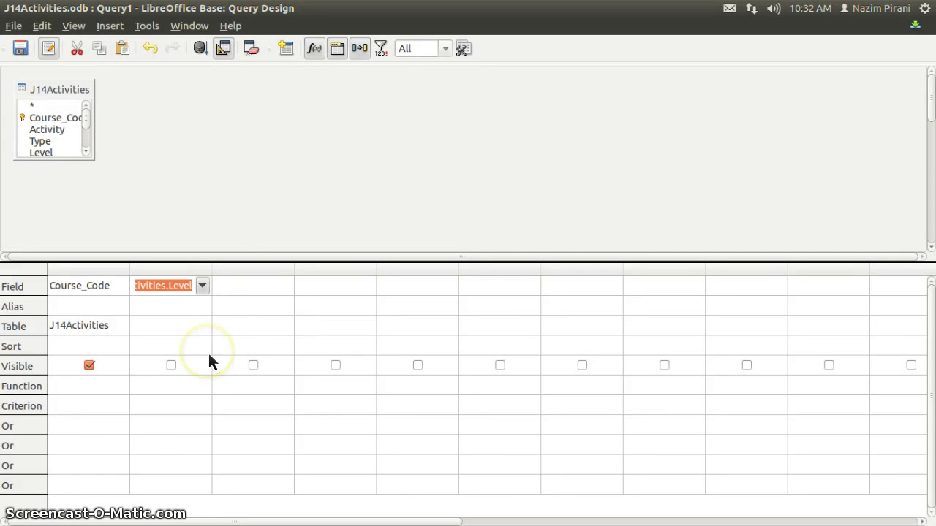
# Add the Activity field from J14Activities as the query's third column.
pyautogui.click(237, 286)
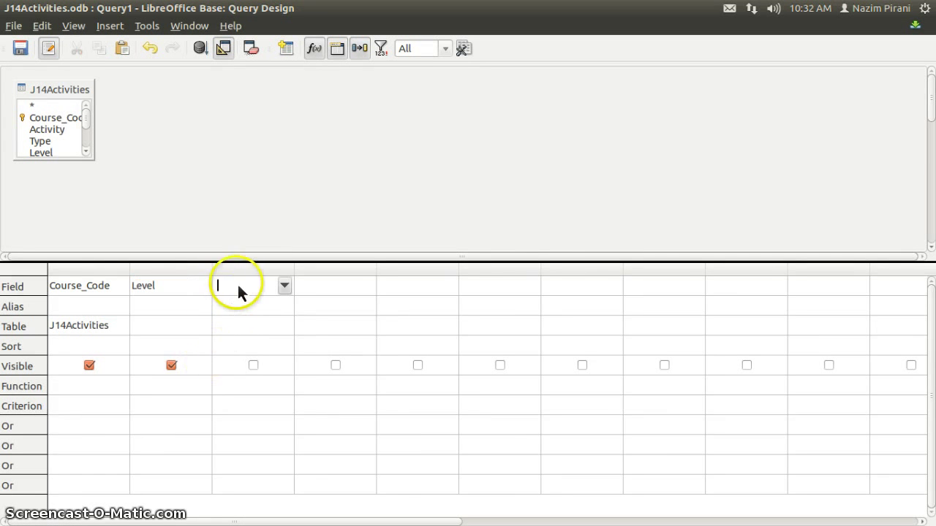
pyautogui.click(283, 287)
pyautogui.click(299, 330)
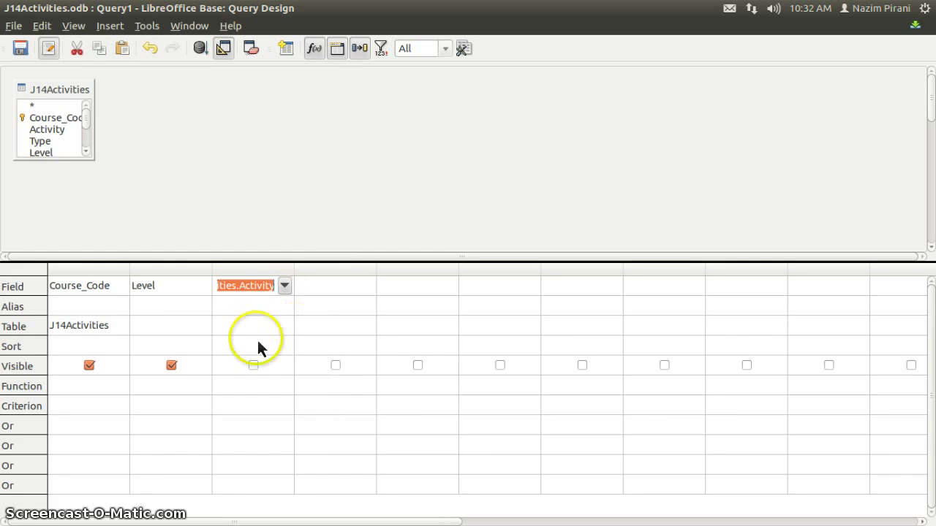
pyautogui.click(163, 331)
pyautogui.click(247, 327)
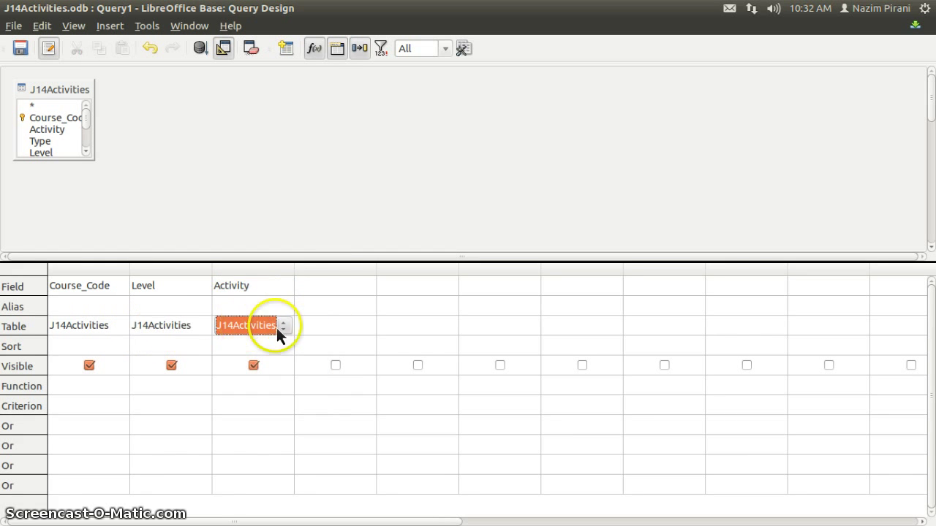
pyautogui.click(326, 291)
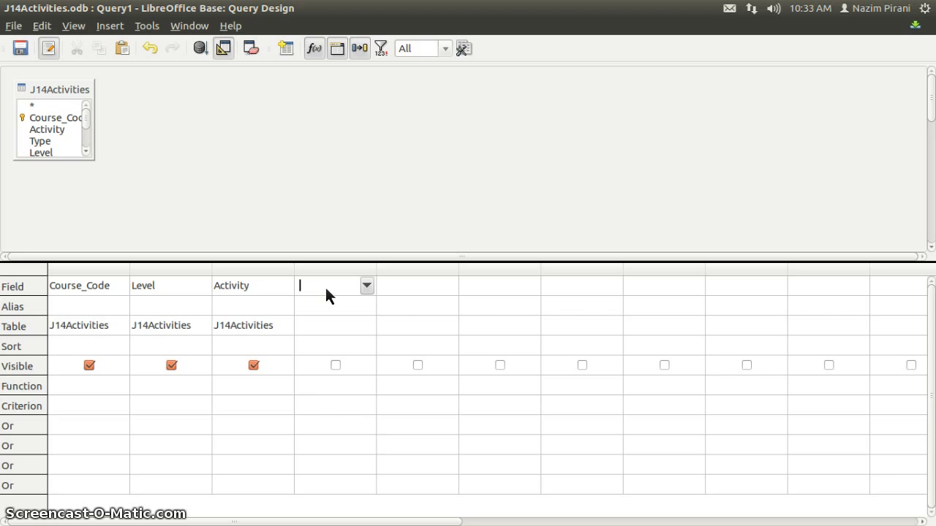
# Run the query and look through the Course_Code, Level and Activity records it returns.
pyautogui.click(199, 51)
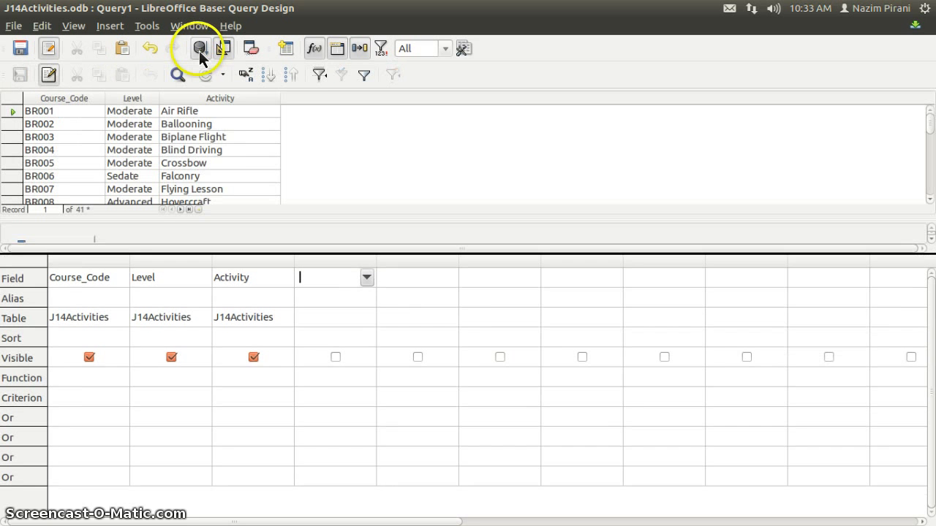
pyautogui.scroll(-3, 235, 127)
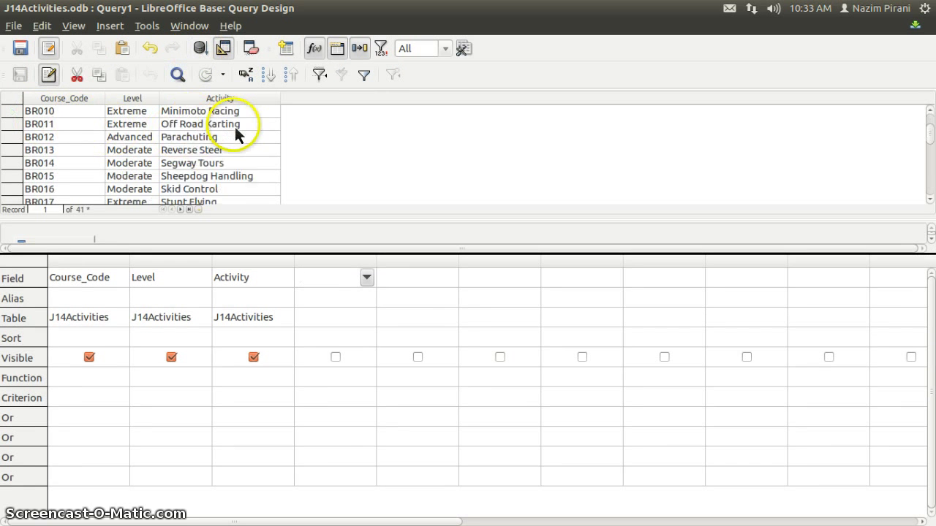
pyautogui.scroll(-20, 234, 127)
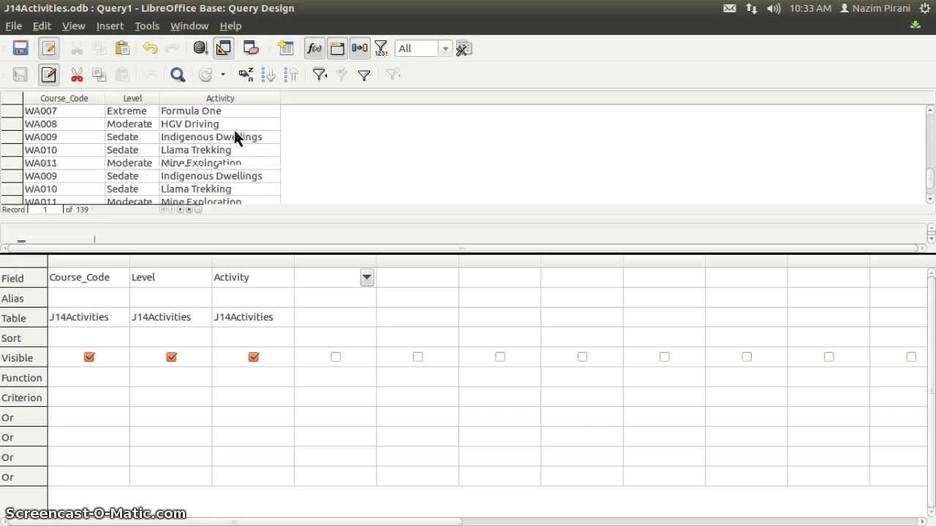
pyautogui.scroll(-3, 234, 132)
pyautogui.scroll(10, 234, 132)
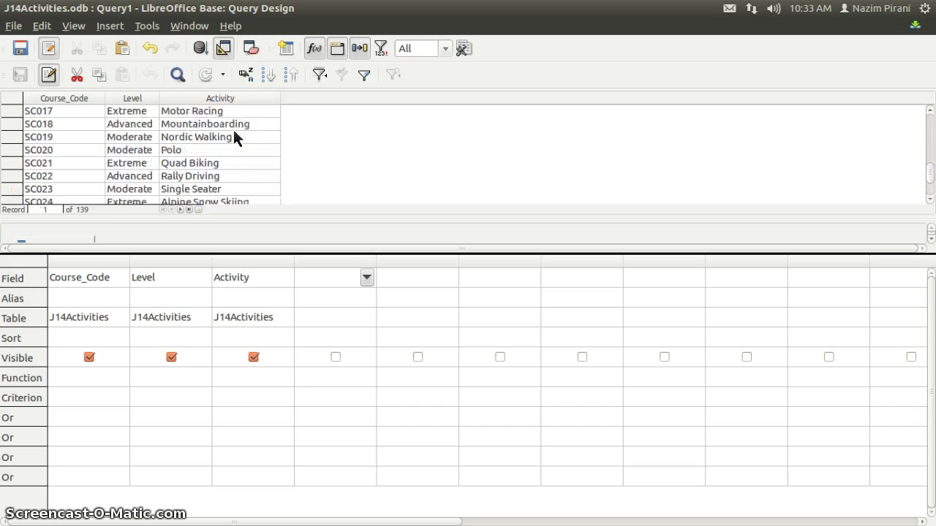
pyautogui.scroll(20, 235, 136)
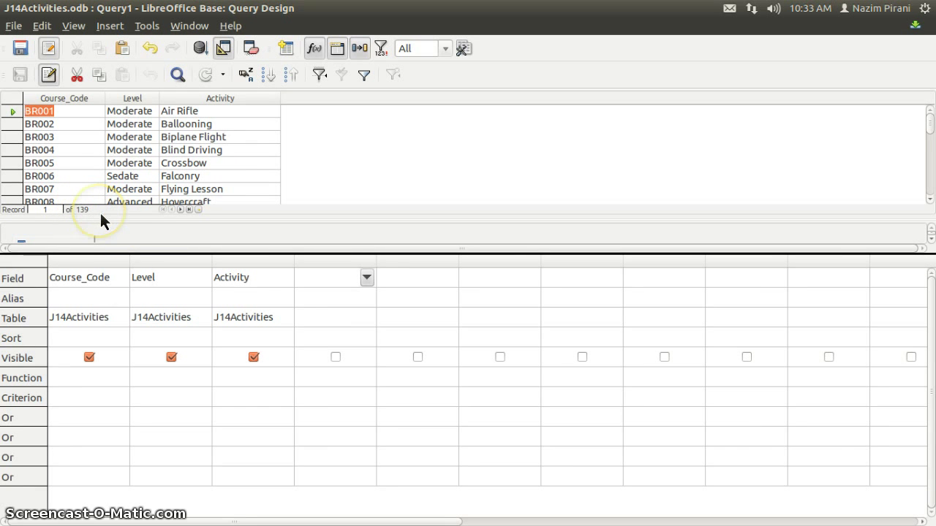
# Switch to the exam paper PDF and read the Activity sorting requirement in task 38.
pyautogui.click(20, 283)
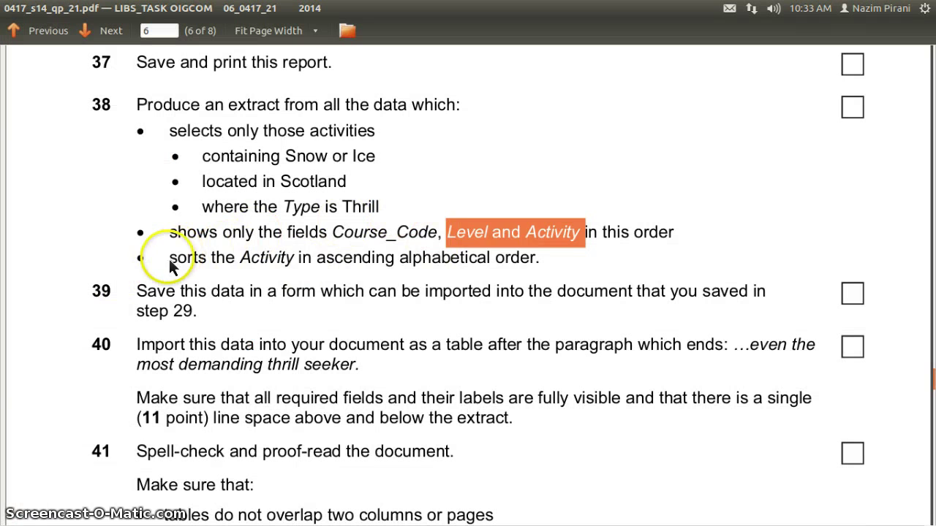
pyautogui.moveTo(170, 257); pyautogui.dragTo(547, 260)
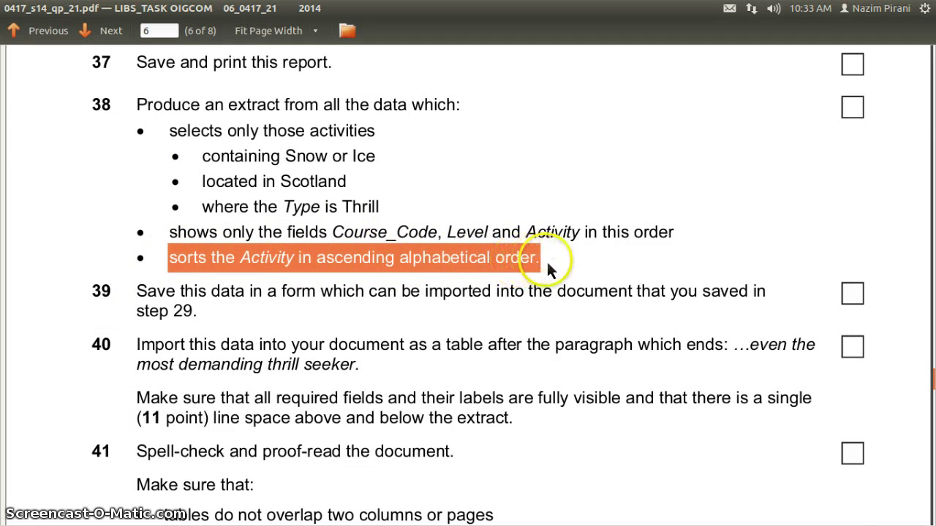
pyautogui.doubleClick(267, 258)
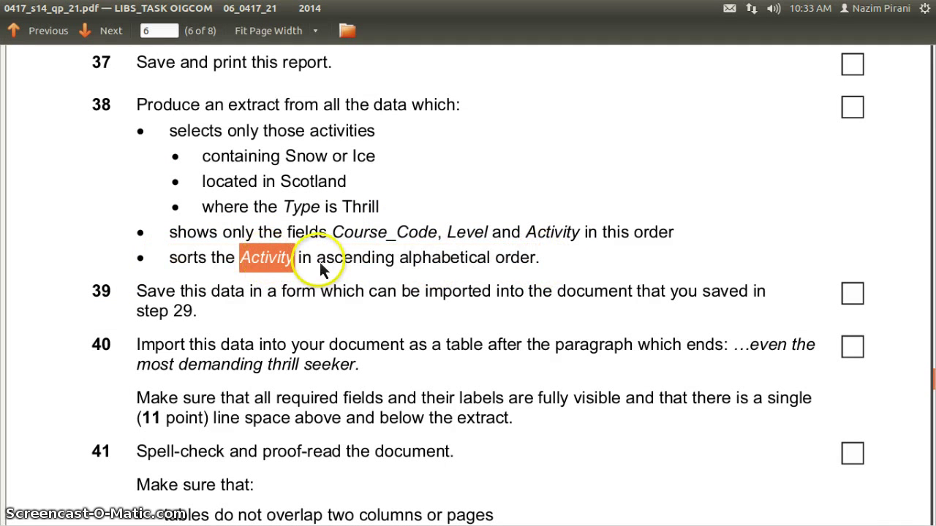
pyautogui.moveTo(316, 260); pyautogui.dragTo(547, 266)
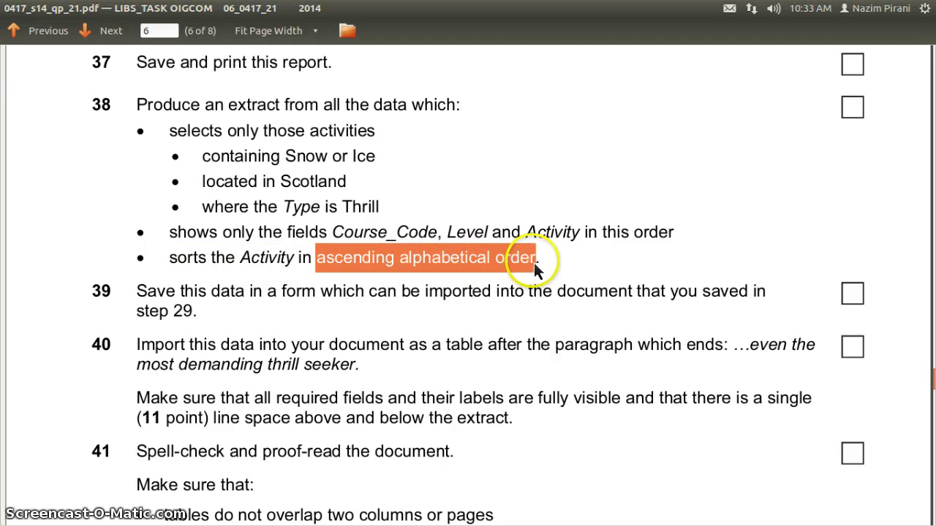
# Return to the query design and set the Activity field to sort ascending.
pyautogui.hotkey('alt', 'Tab')
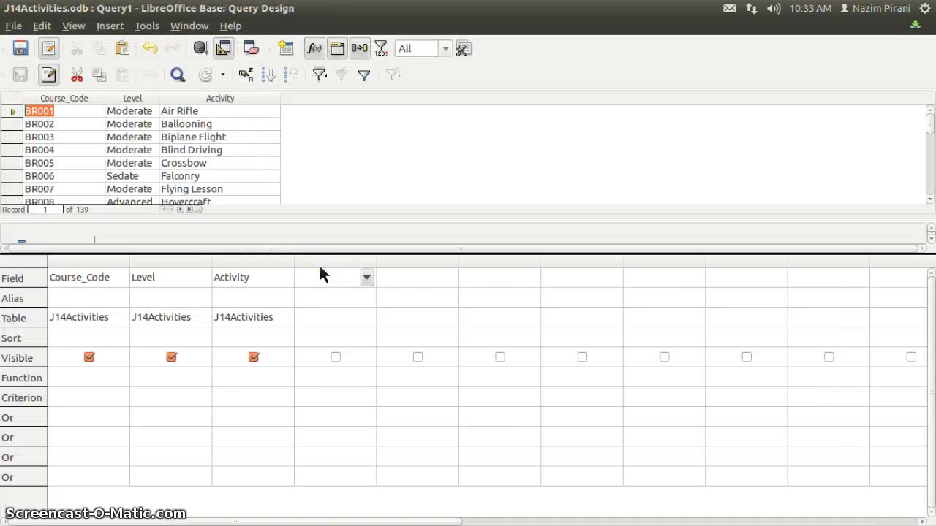
pyautogui.click(238, 262)
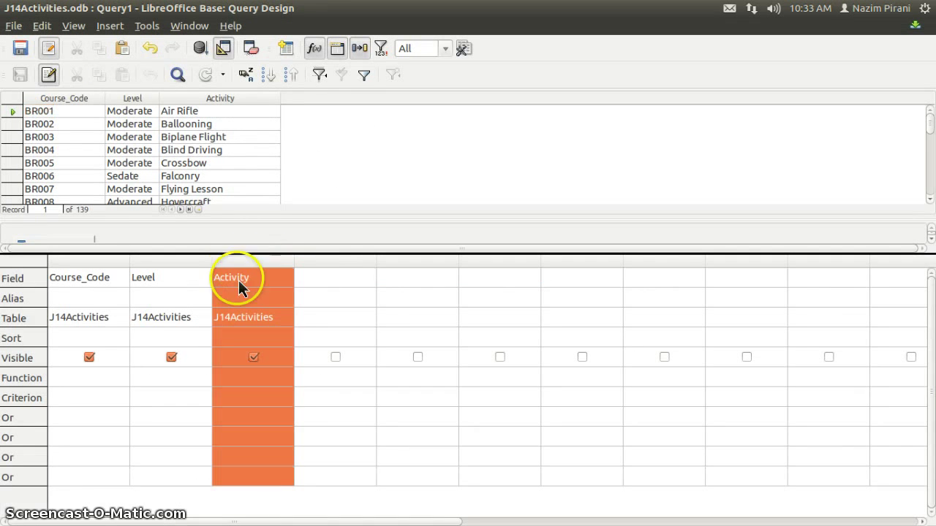
pyautogui.click(7, 340)
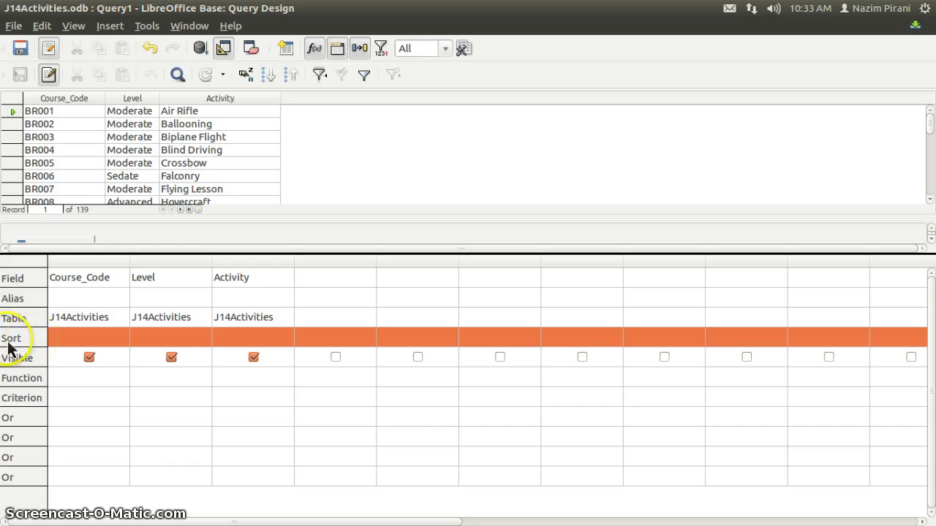
pyautogui.click(284, 339)
pyautogui.click(279, 339)
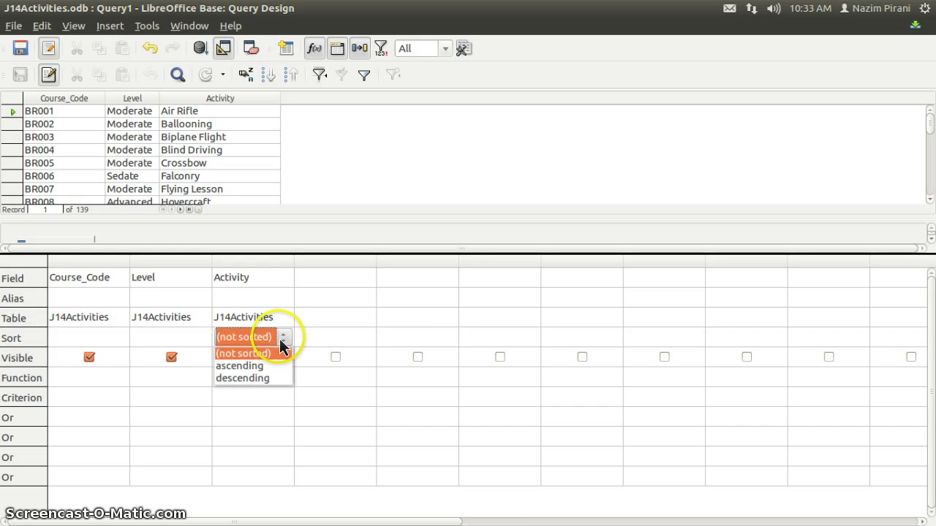
pyautogui.click(269, 366)
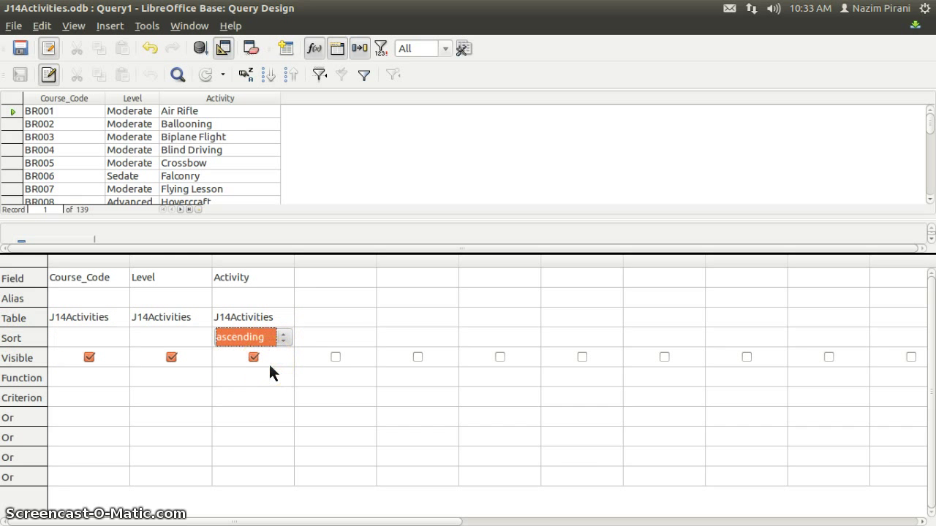
pyautogui.press('Tab')
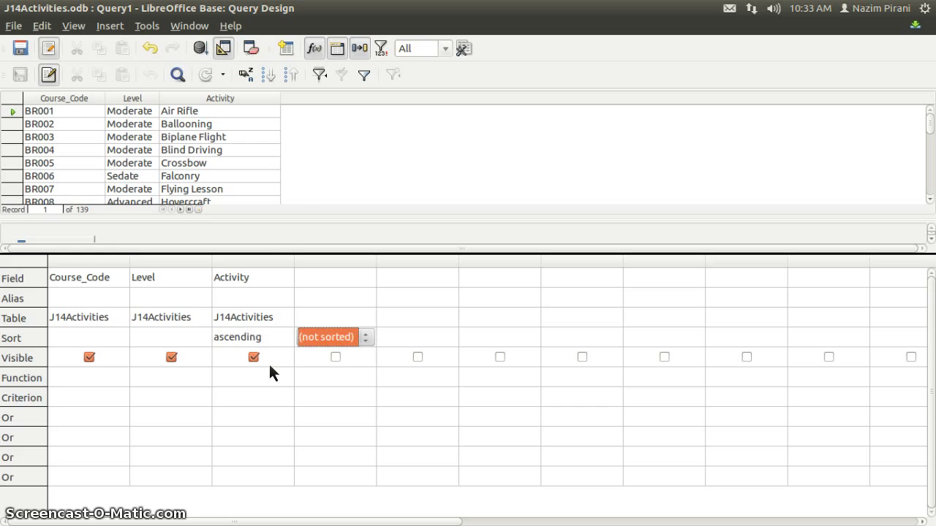
# Rerun the query and check the Activity order from the first record through to the last.
pyautogui.click(200, 47)
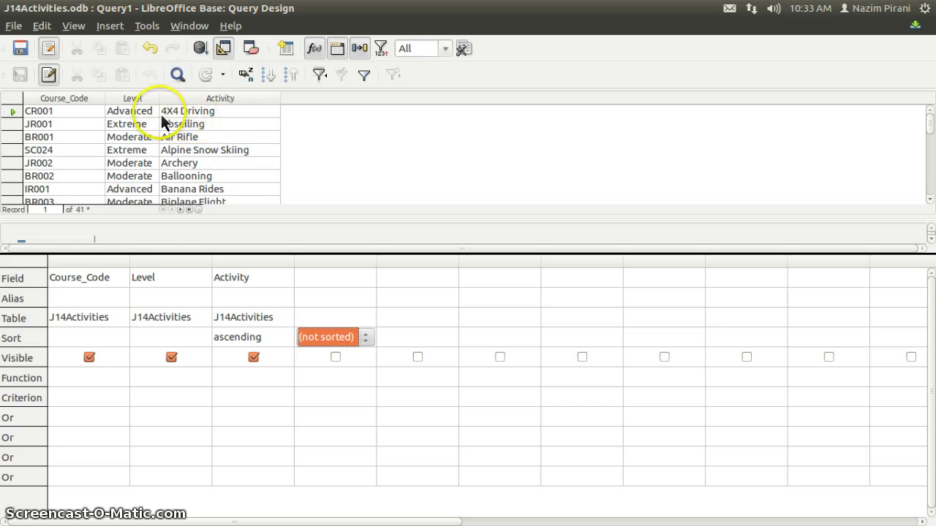
pyautogui.scroll(-3, 215, 123)
pyautogui.scroll(-9, 215, 122)
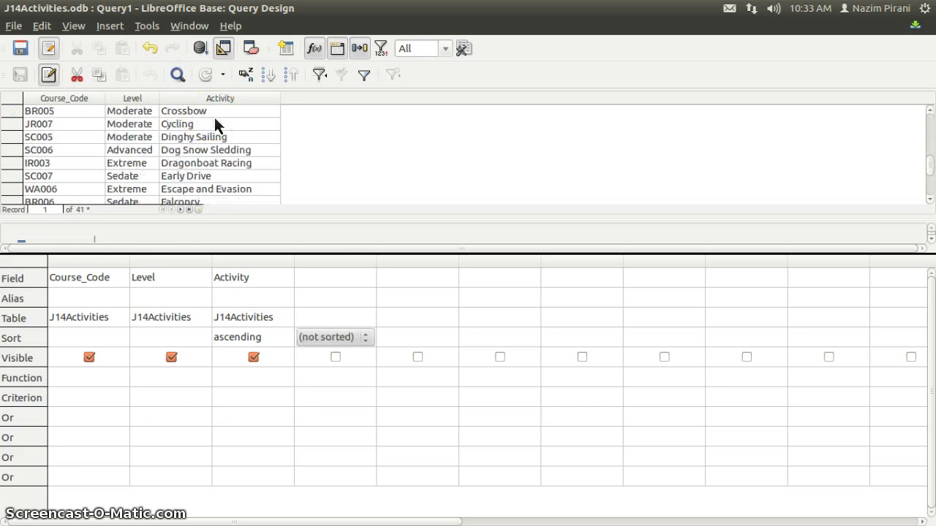
pyautogui.click(189, 210)
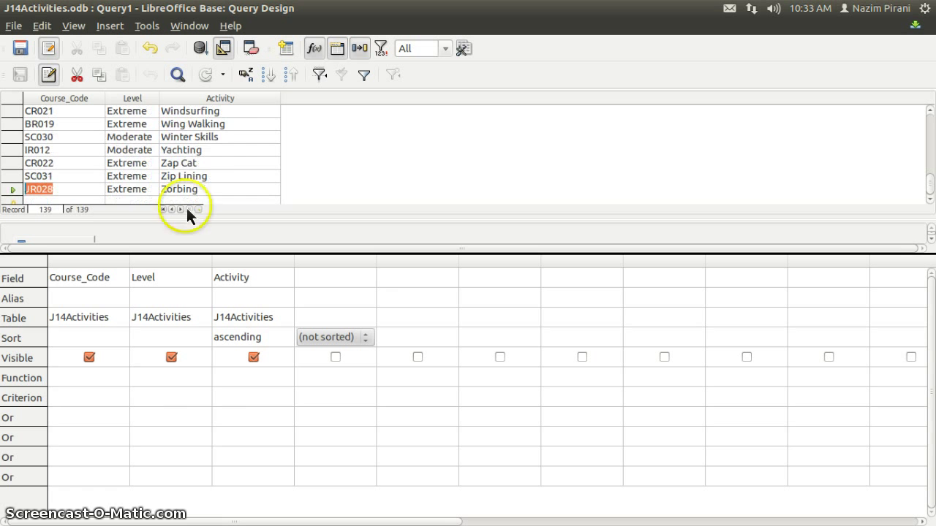
pyautogui.click(187, 208)
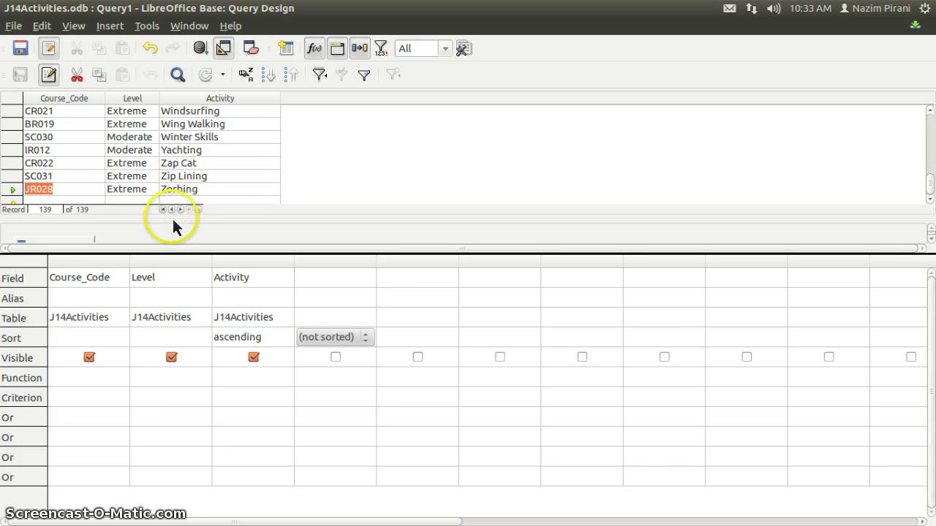
pyautogui.click(174, 211)
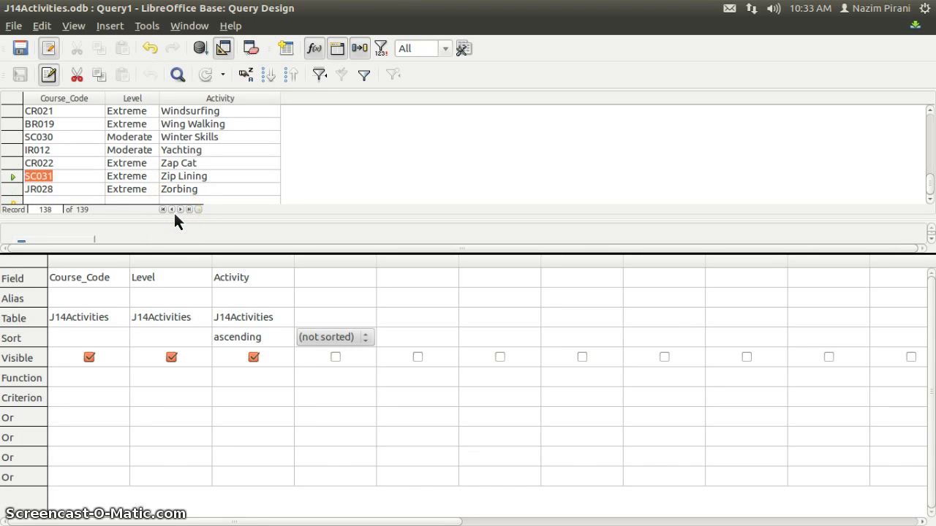
pyautogui.click(161, 212)
pyautogui.click(163, 211)
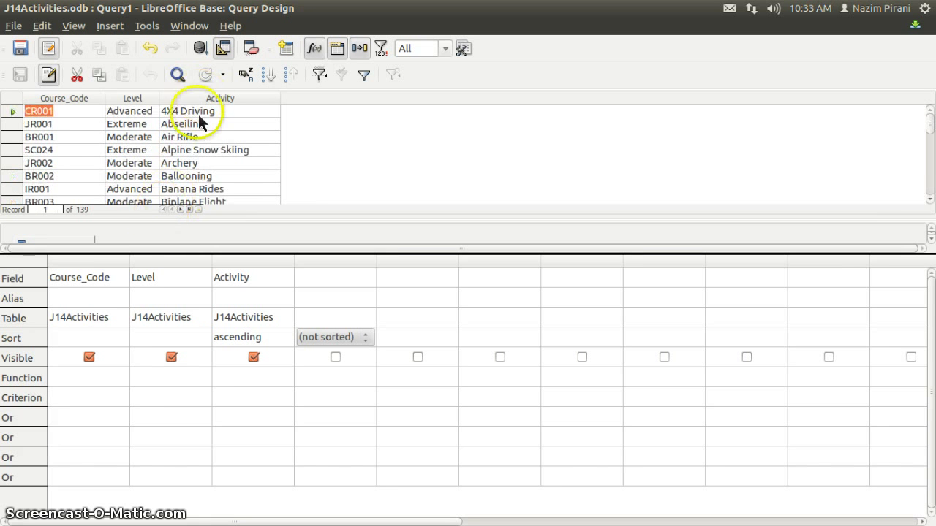
pyautogui.click(224, 116)
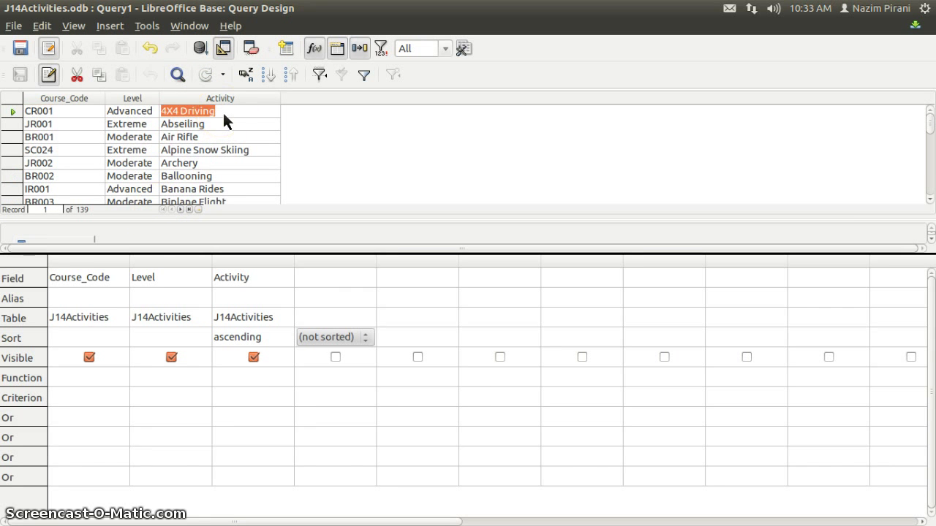
# Read the activity selection condition about Snow or Ice in task 38 of the exam paper, and return to the query design.
pyautogui.hotkey('alt', 'Tab')
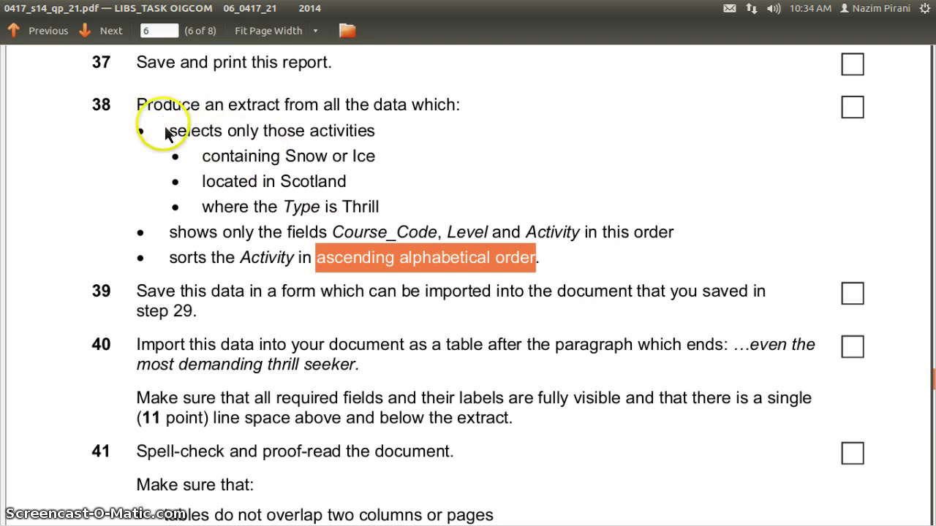
pyautogui.moveTo(168, 131); pyautogui.dragTo(393, 130)
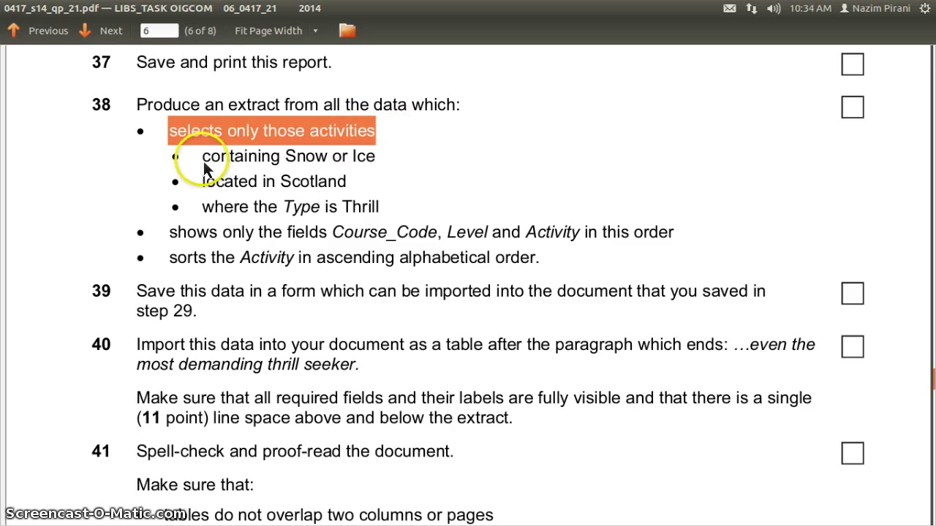
pyautogui.moveTo(181, 162); pyautogui.dragTo(269, 165)
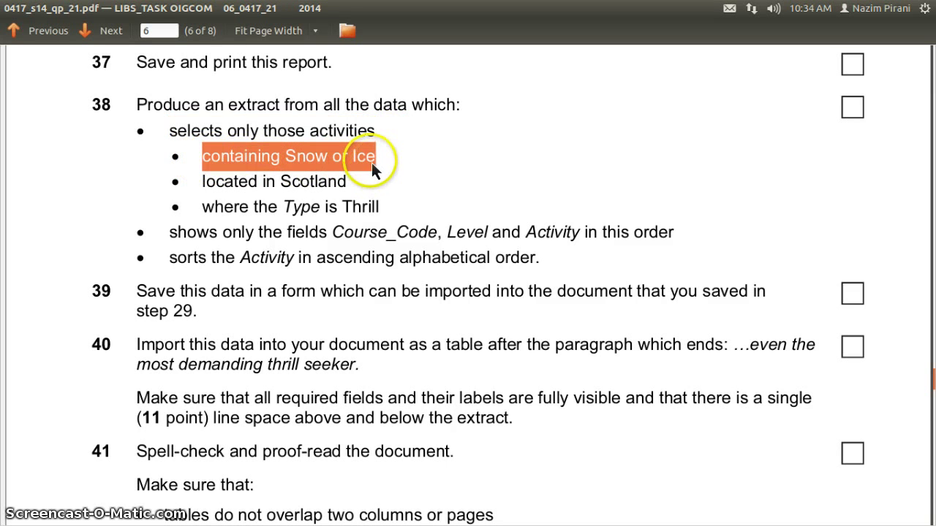
pyautogui.hotkey('alt', 'Tab')
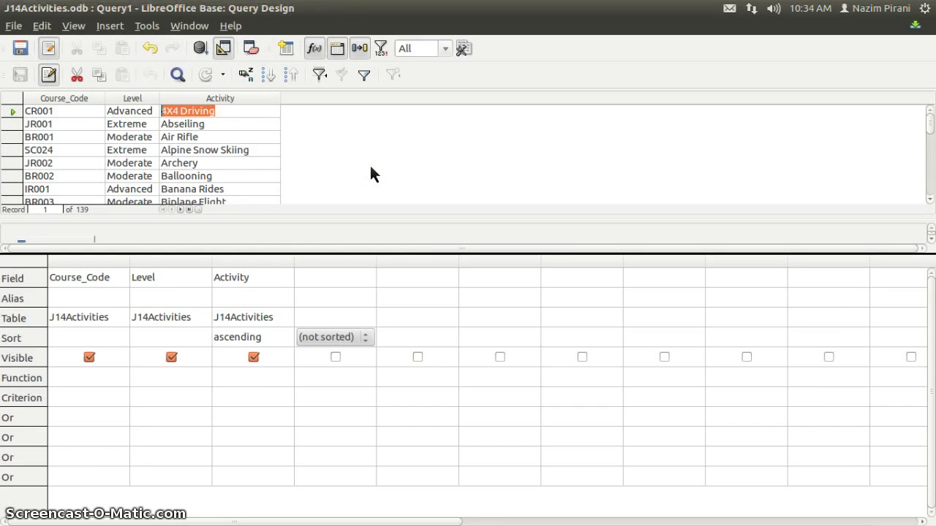
# Set the Activity criteria to LIKE '*Snow*' with LIKE '*Ice*' as the alternative Or condition.
pyautogui.click(241, 283)
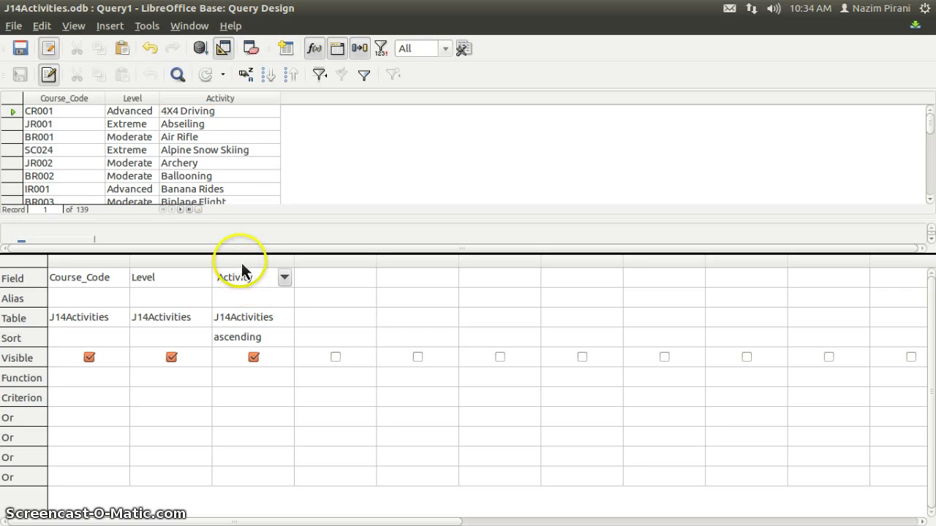
pyautogui.click(245, 263)
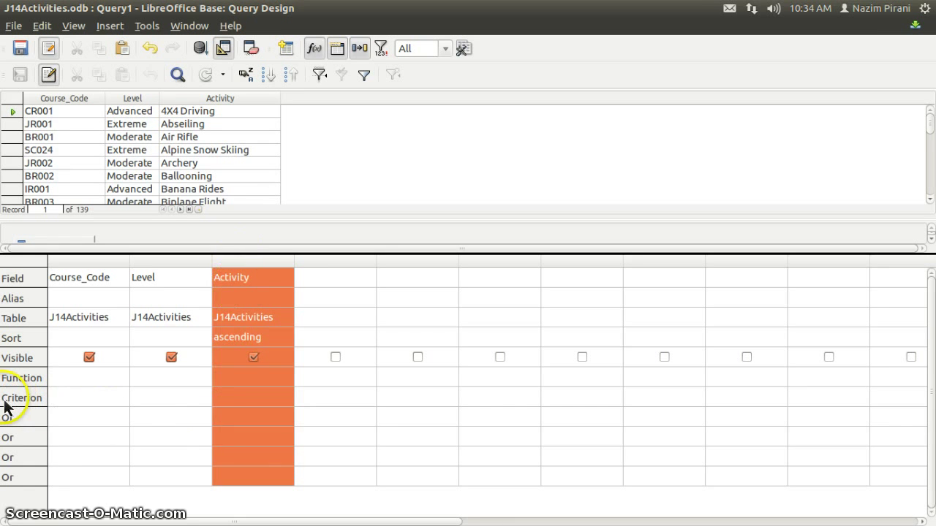
pyautogui.click(33, 403)
pyautogui.click(255, 404)
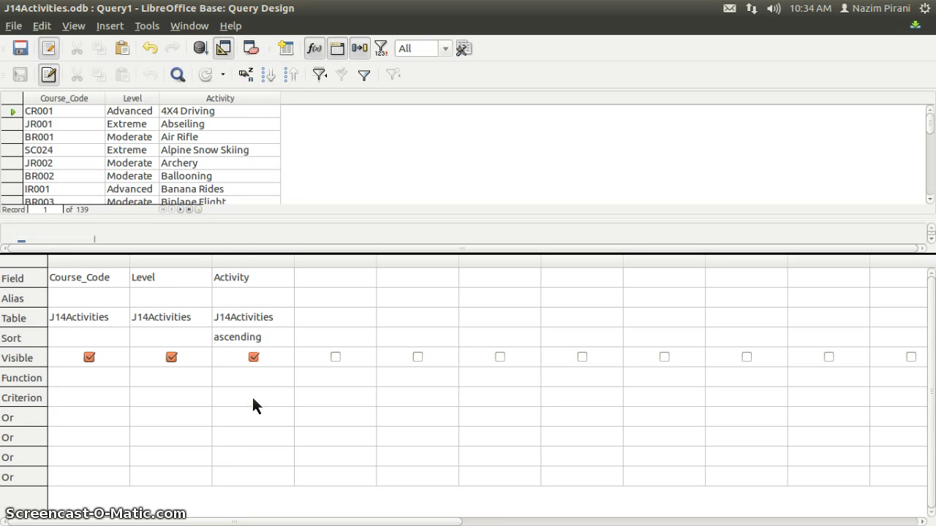
pyautogui.write('like *Snow*')
pyautogui.press('Tab')
pyautogui.click(237, 416)
pyautogui.press('Tab')
pyautogui.click(214, 399)
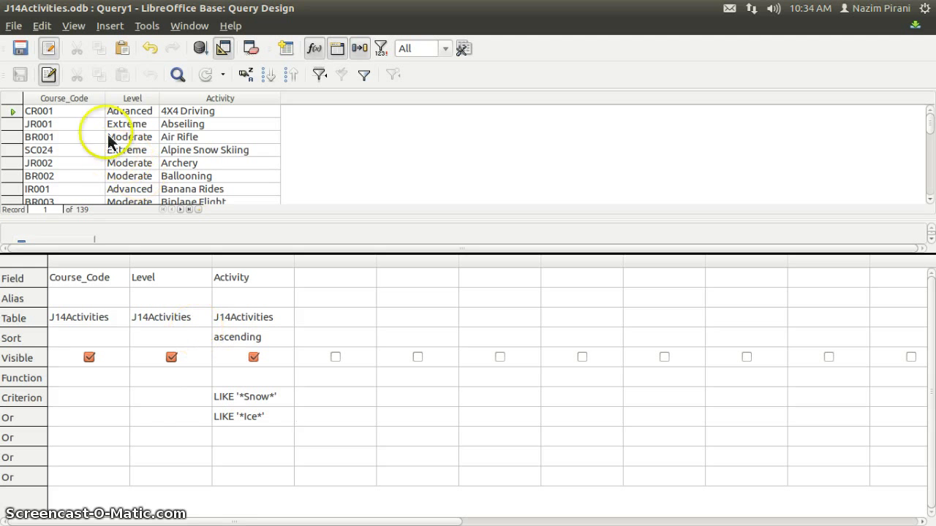
# Run the query and check the listed activities from first to last against the Snow and Ice criteria.
pyautogui.click(200, 48)
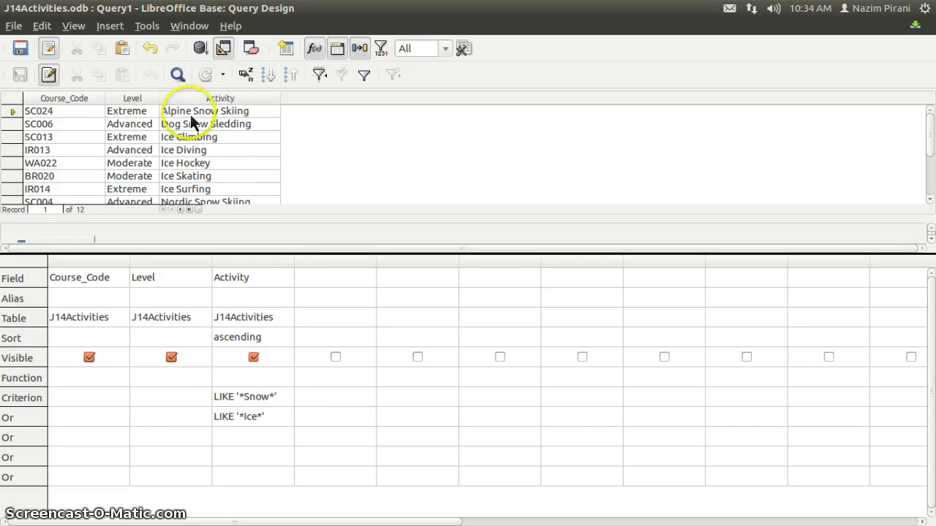
pyautogui.click(166, 116)
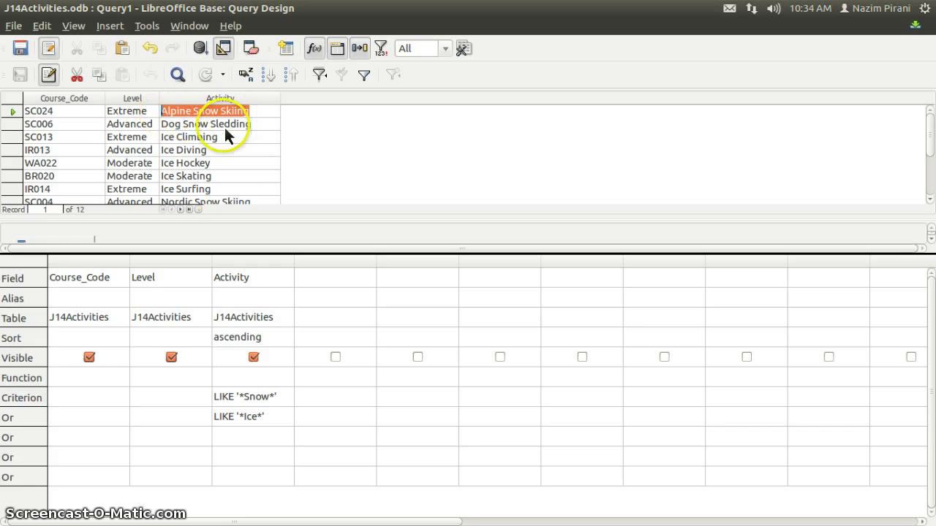
pyautogui.click(253, 126)
pyautogui.click(193, 141)
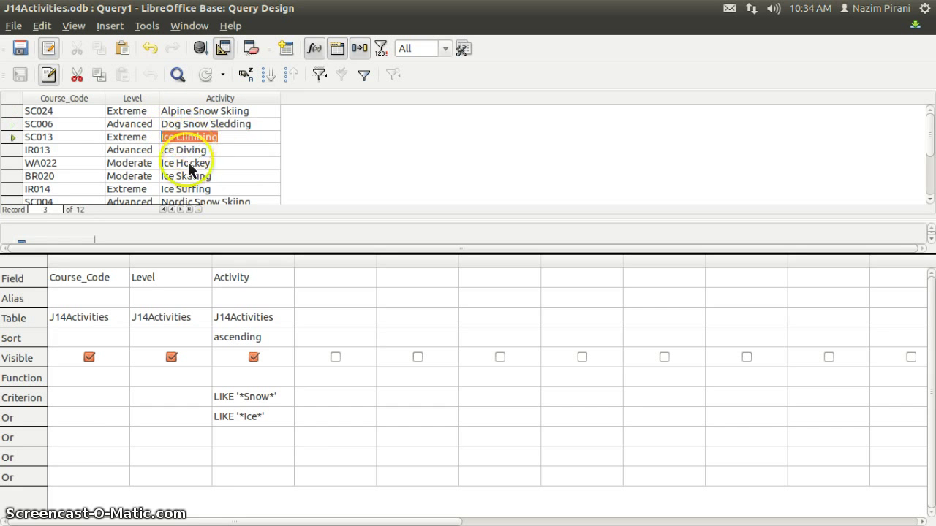
pyautogui.scroll(-2, 190, 165)
pyautogui.click(180, 176)
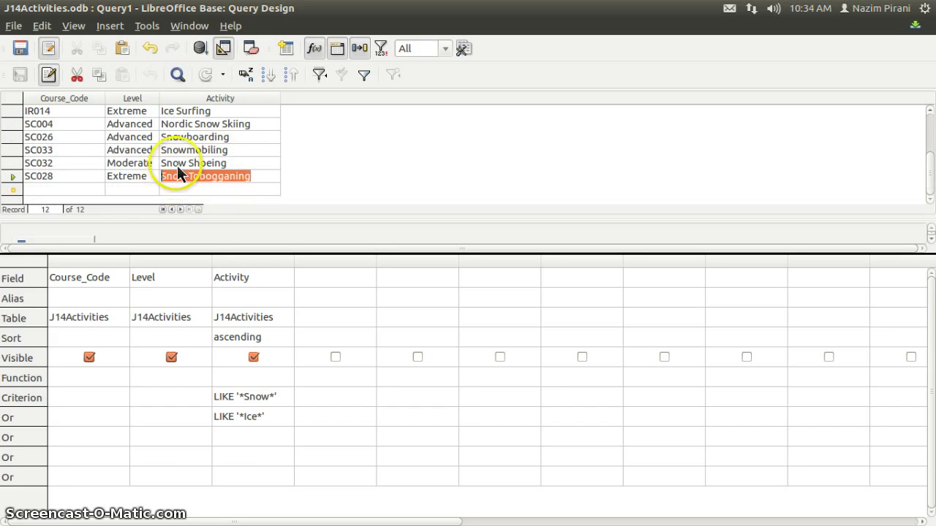
pyautogui.click(174, 136)
pyautogui.click(189, 123)
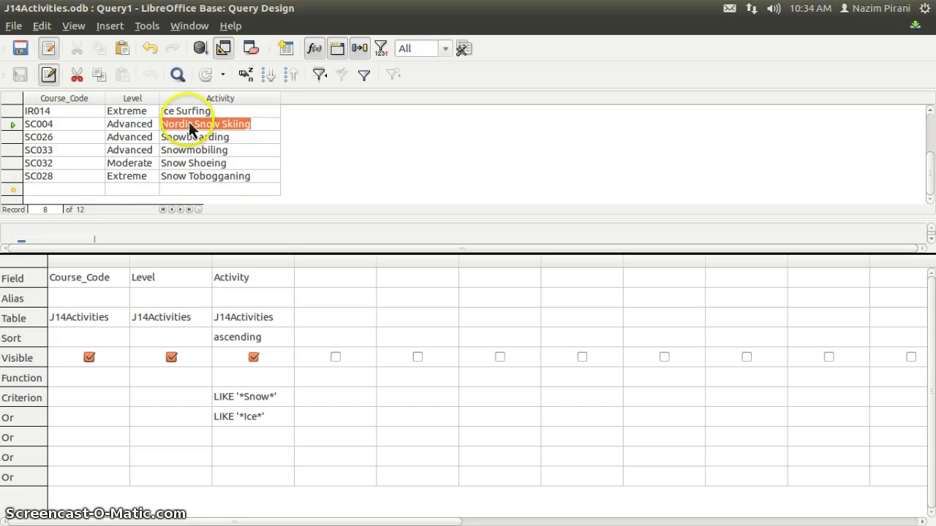
pyautogui.scroll(2, 249, 132)
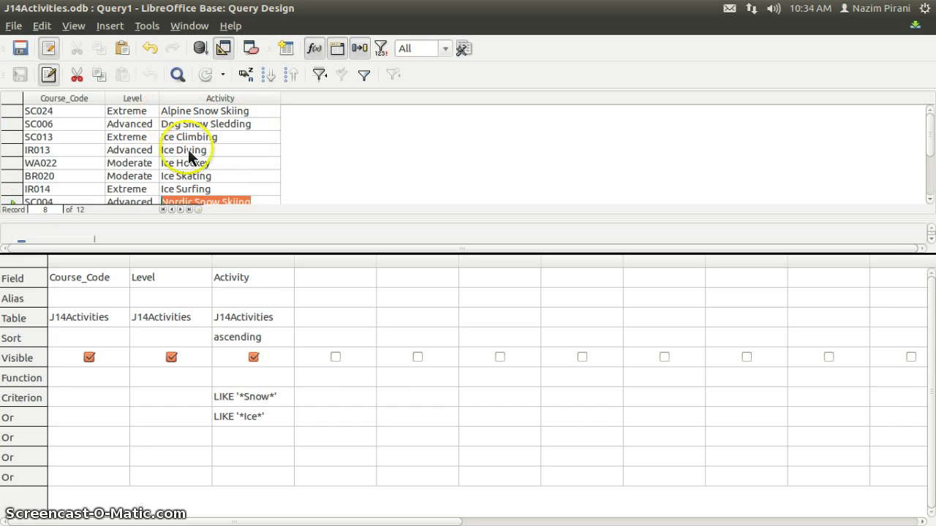
pyautogui.click(245, 400)
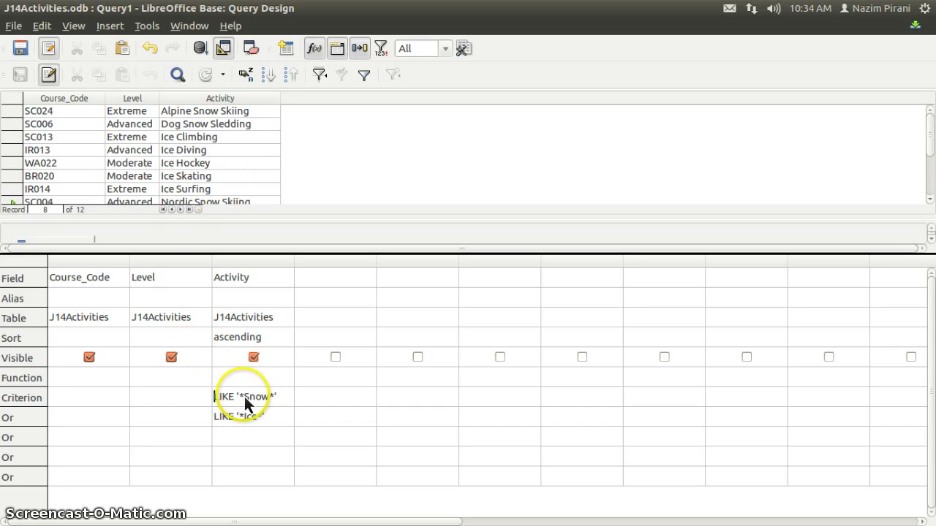
pyautogui.click(177, 114)
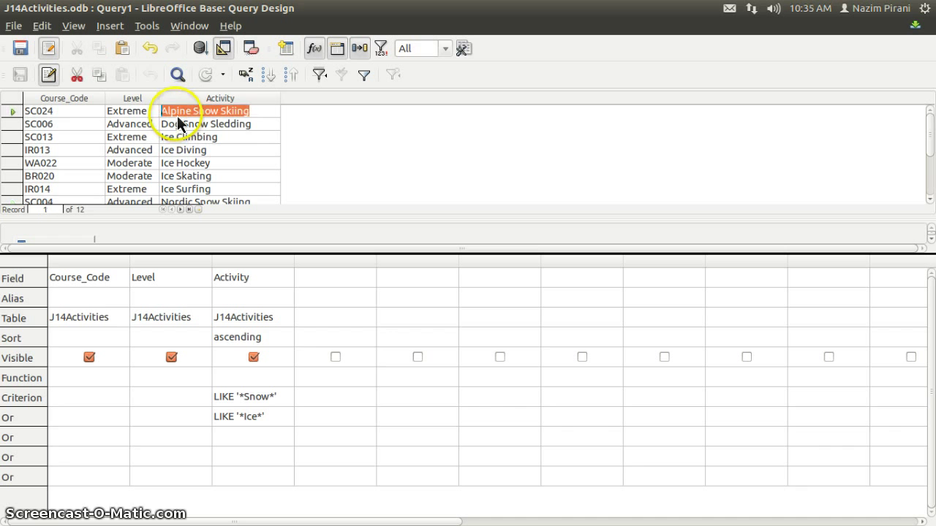
# Try the Activity criterion LIKE 'Snow*' without the leading wildcard, rerun the query and review the listed activities.
pyautogui.click(243, 398)
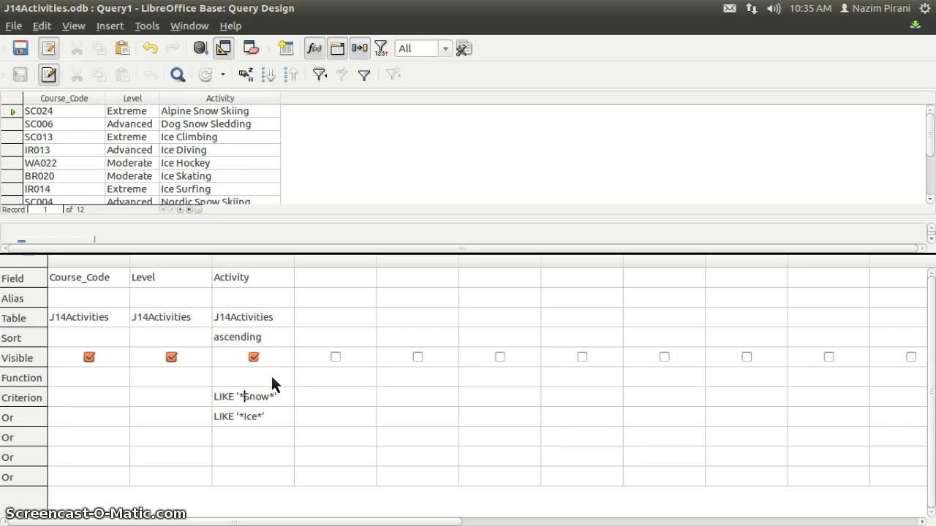
pyautogui.press('BackSpace')
pyautogui.click(278, 395)
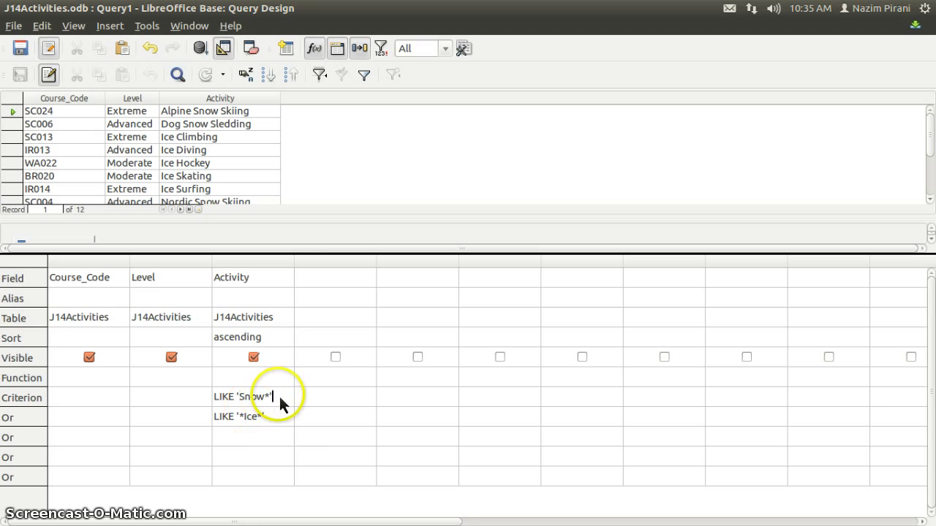
pyautogui.click(203, 48)
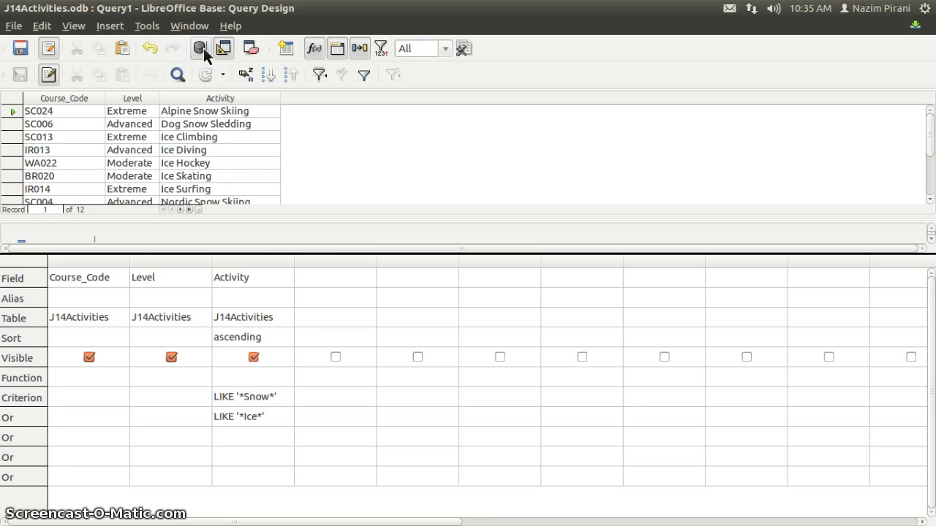
pyautogui.click(246, 397)
pyautogui.press('BackSpace')
pyautogui.press('Tab')
pyautogui.click(199, 49)
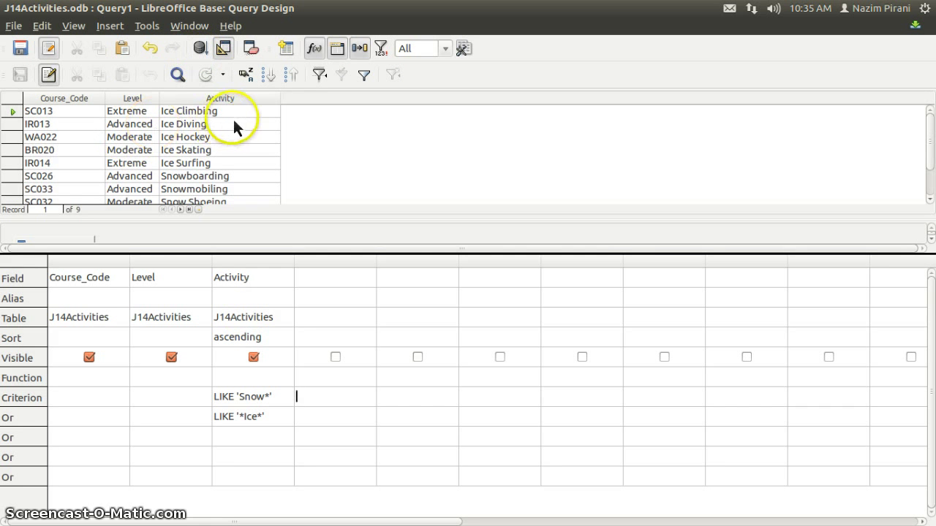
pyautogui.scroll(-2, 234, 121)
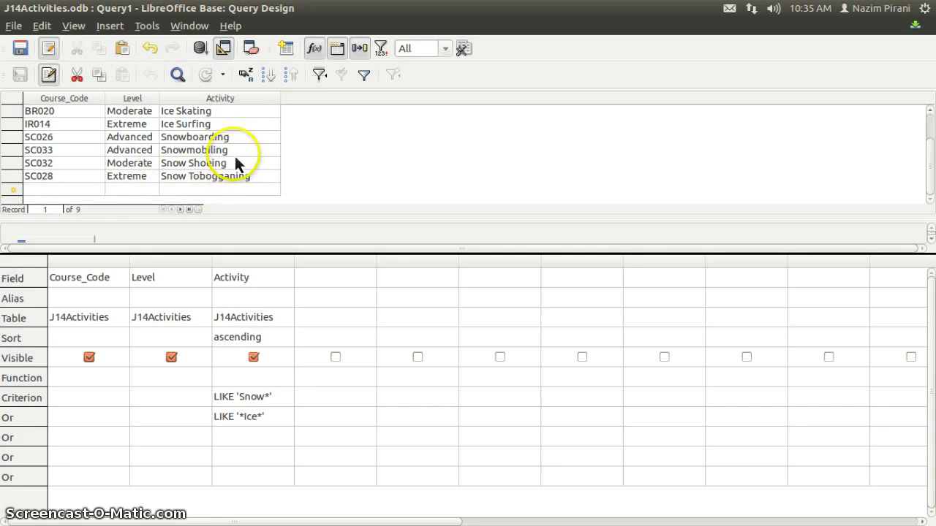
pyautogui.scroll(2, 234, 154)
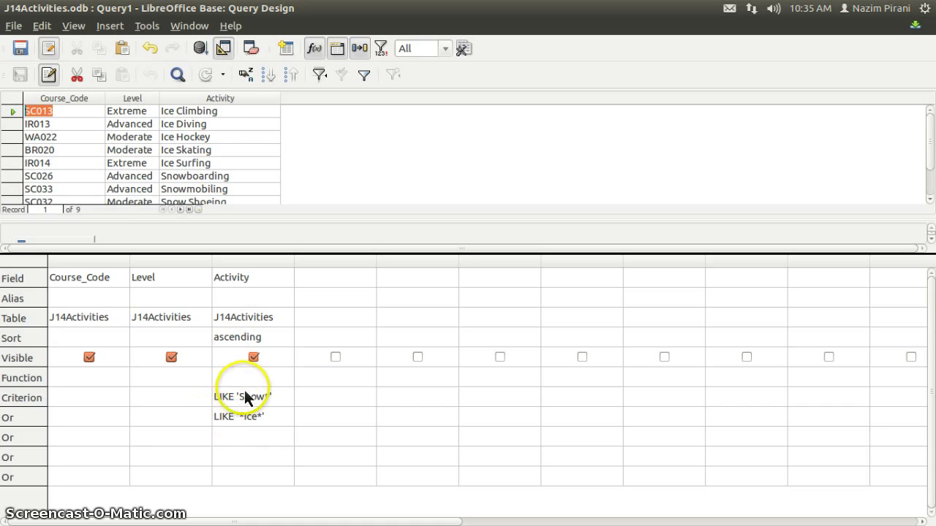
# Try the Activity criterion LIKE '*Snow' with only a leading wildcard and rerun the query.
pyautogui.click(242, 401)
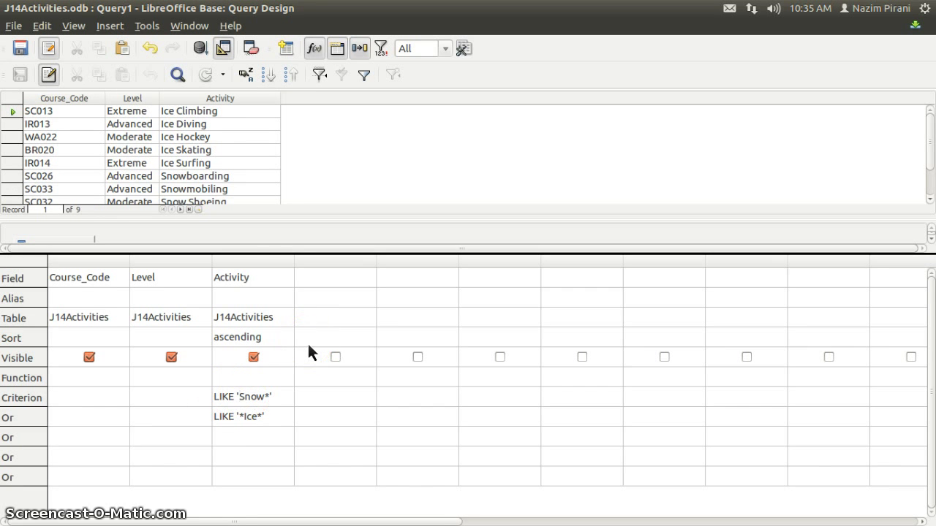
pyautogui.write('*')
pyautogui.click(282, 395)
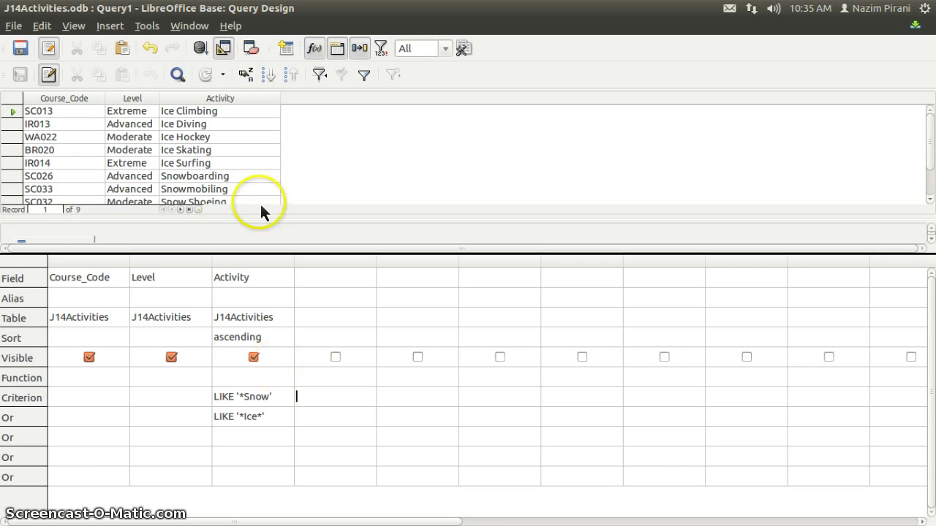
pyautogui.click(200, 49)
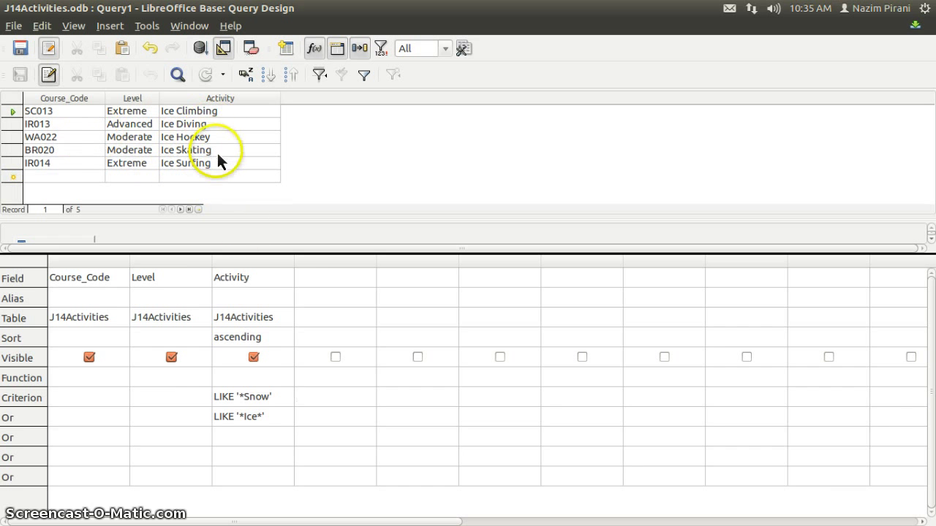
# Restore the Activity criterion to LIKE '*Snow*', rerun the query and look through the records.
pyautogui.click(269, 397)
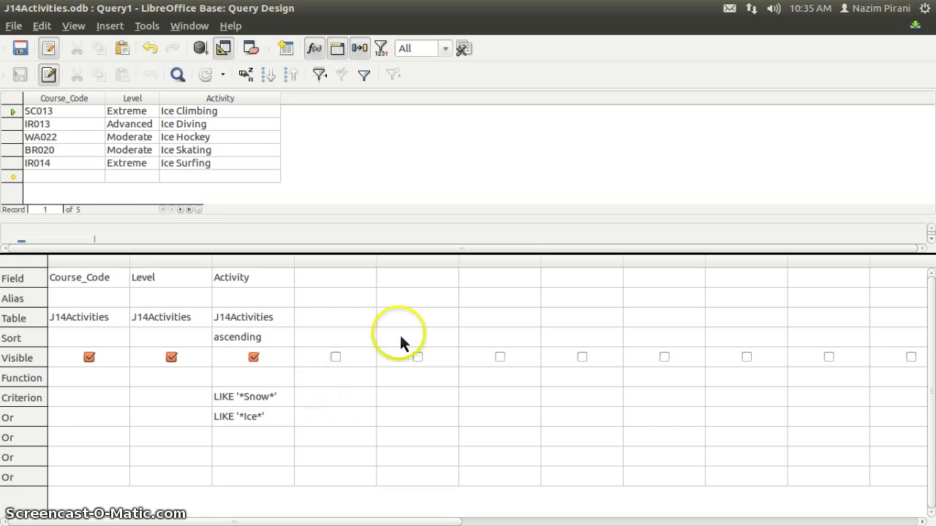
pyautogui.click(198, 49)
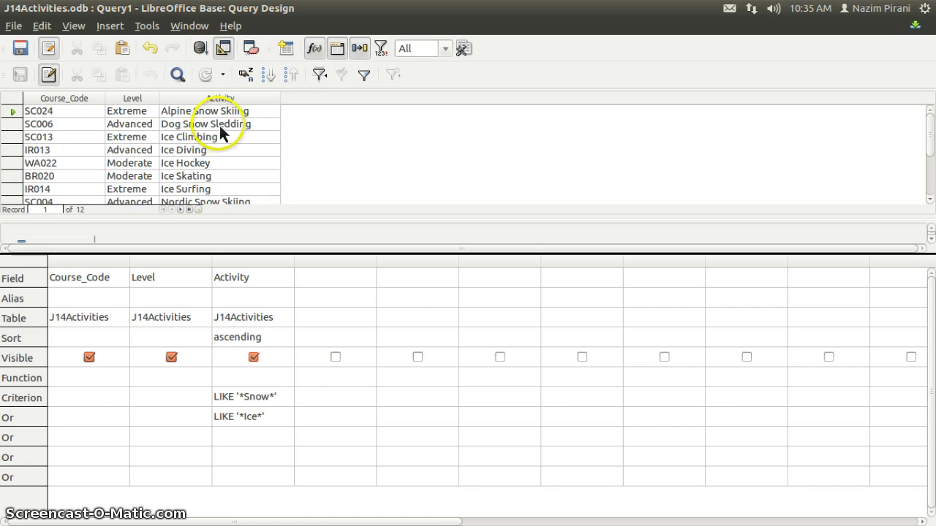
pyautogui.scroll(-2, 221, 134)
pyautogui.scroll(2, 226, 144)
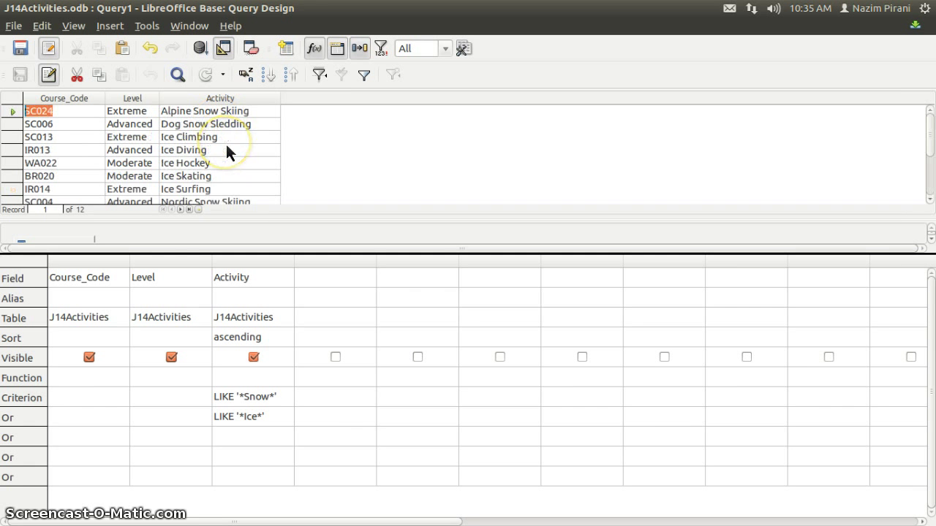
# Switch to the exam paper PDF, read the location condition in task 38, and return to the query design.
pyautogui.moveTo(22, 357)
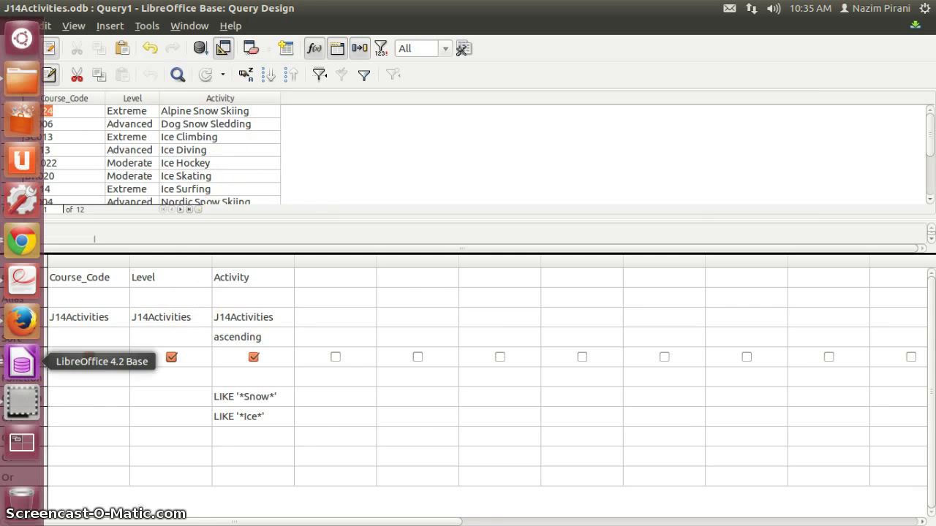
pyautogui.click(22, 280)
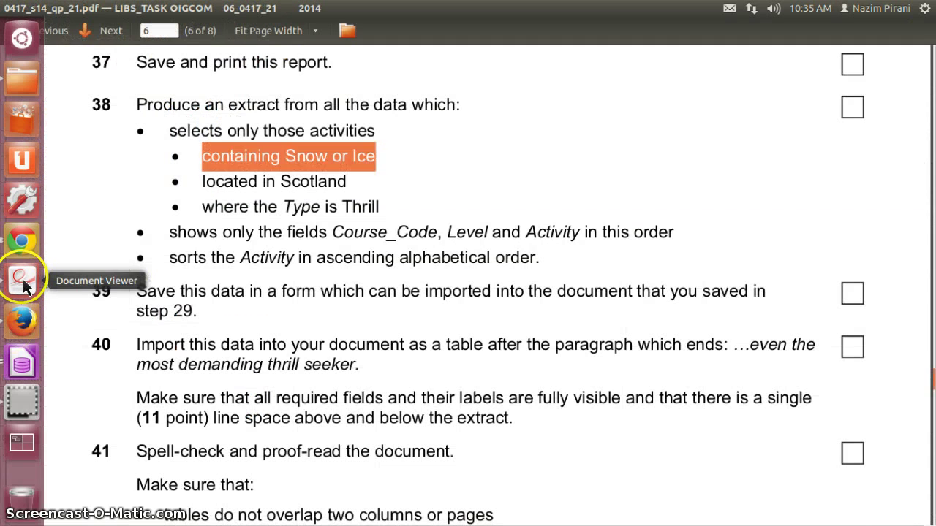
pyautogui.click(208, 188)
pyautogui.moveTo(328, 184); pyautogui.dragTo(353, 183)
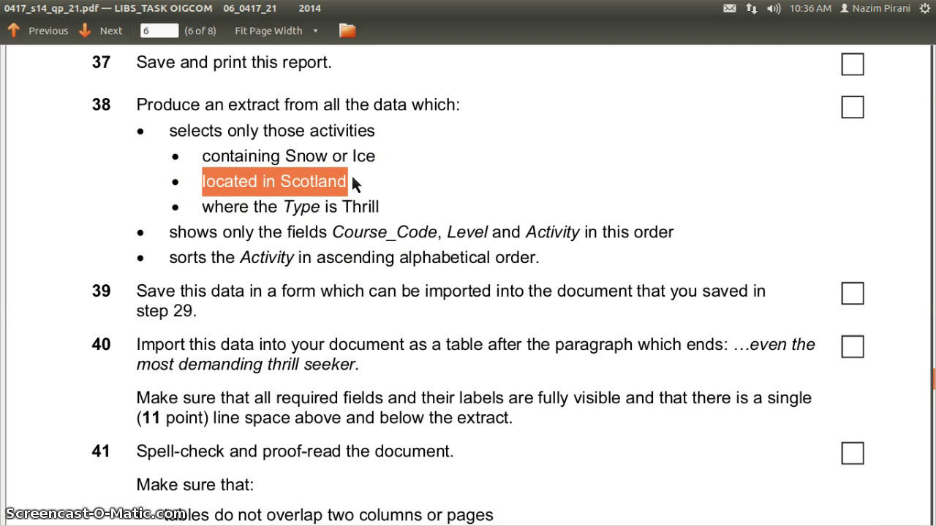
pyautogui.hotkey('alt', 'Tab')
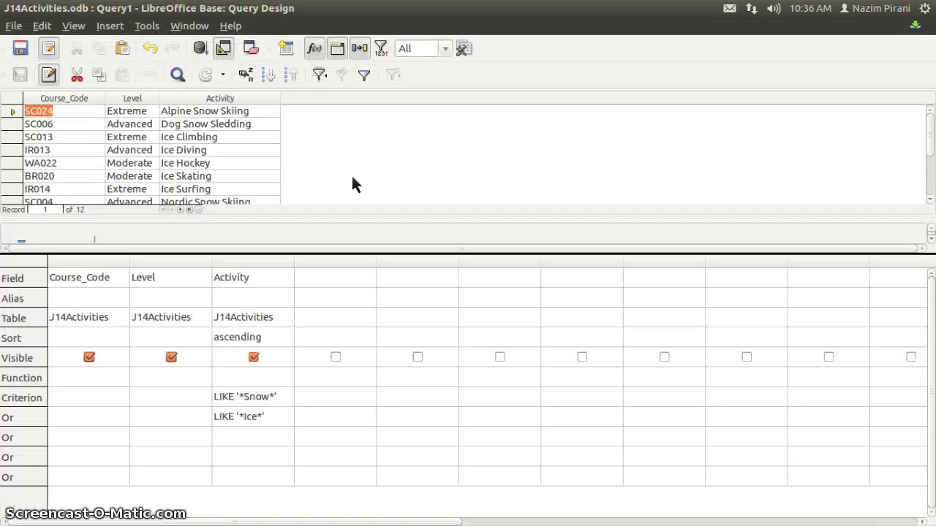
# Add the J14Activities Location field to the query in the first empty column after Activity.
pyautogui.click(315, 280)
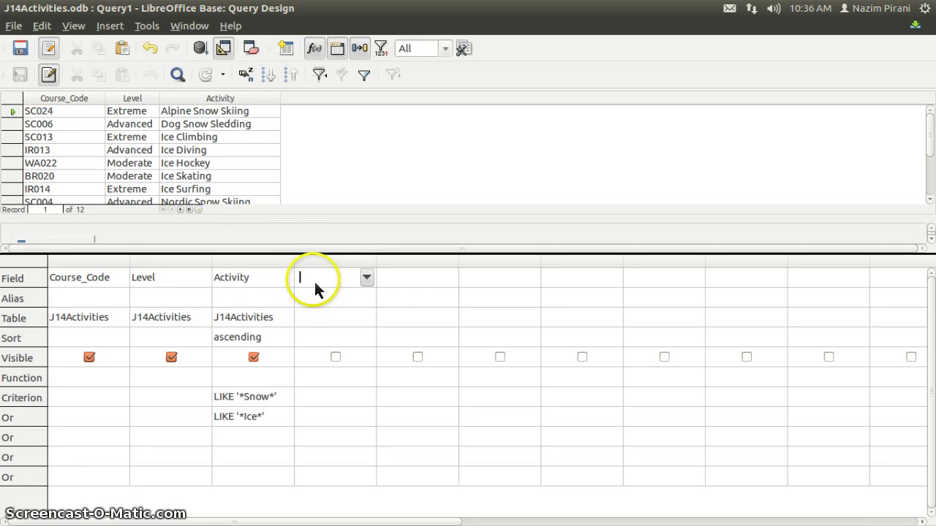
pyautogui.click(369, 282)
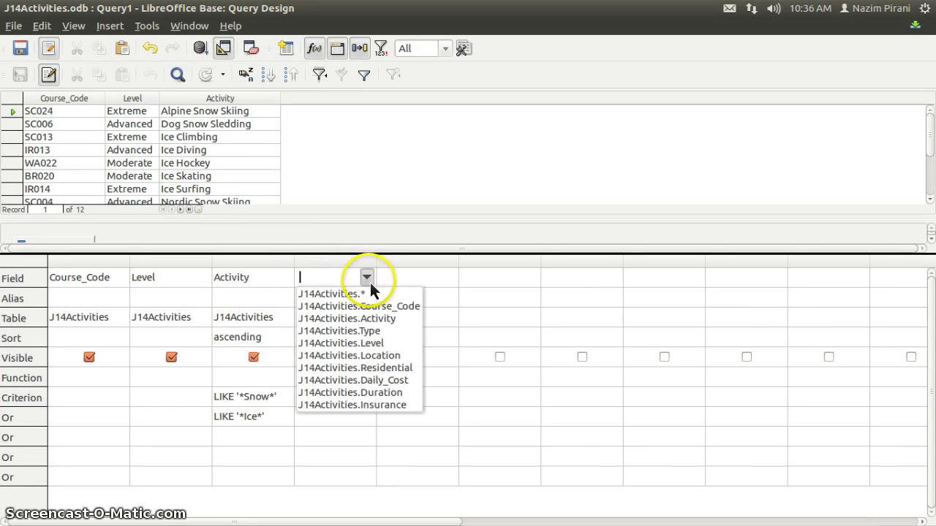
pyautogui.click(381, 357)
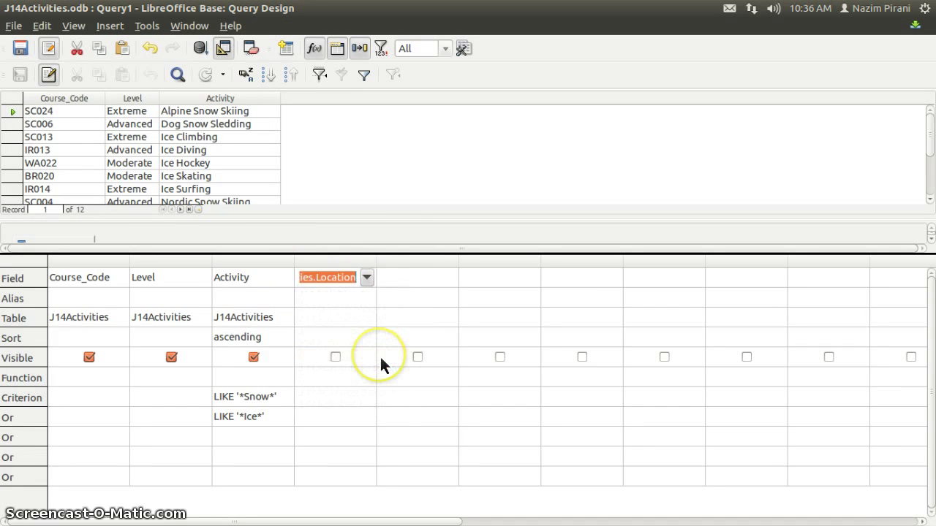
# Set the Location criterion to Scotland for both the Snow condition and the Ice alternative.
pyautogui.click(319, 400)
pyautogui.click(18, 398)
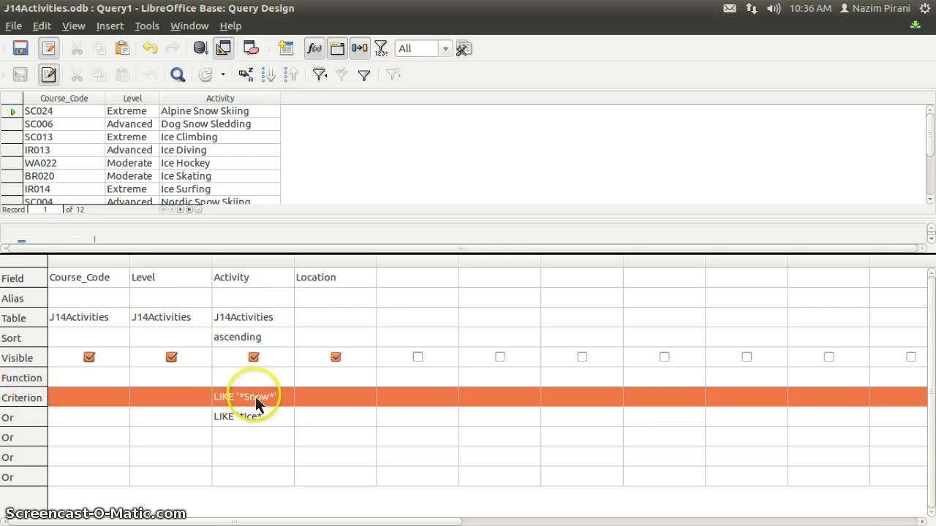
pyautogui.click(312, 398)
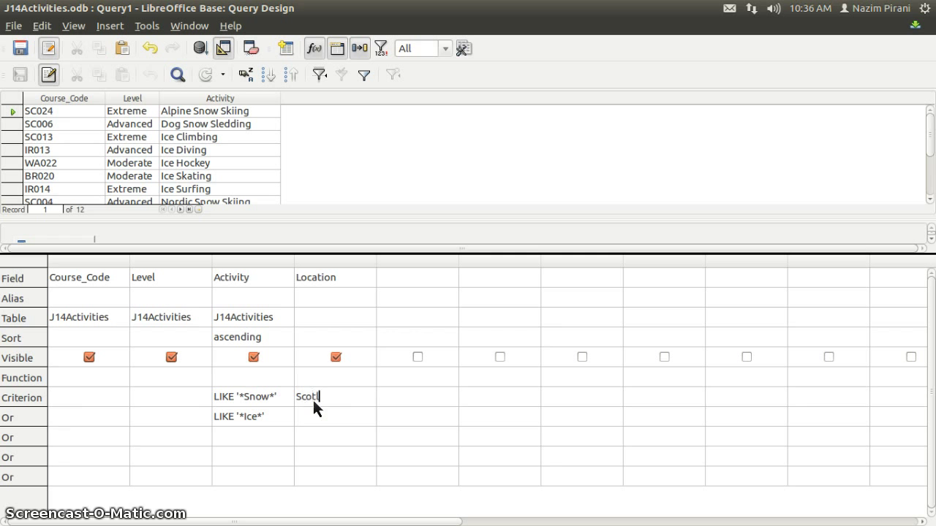
pyautogui.press('Tab')
pyautogui.click(310, 417)
pyautogui.write('Scotland')
pyautogui.press('Tab')
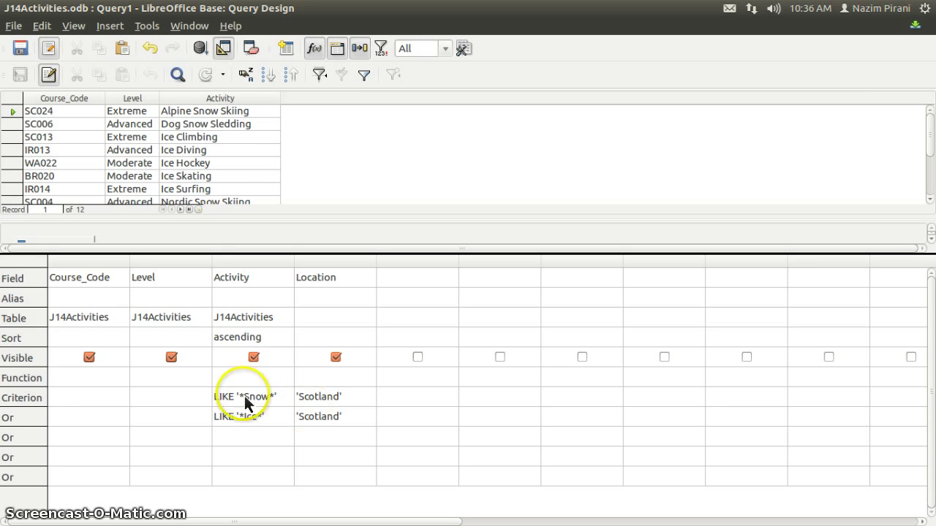
pyautogui.click(36, 400)
pyautogui.click(36, 421)
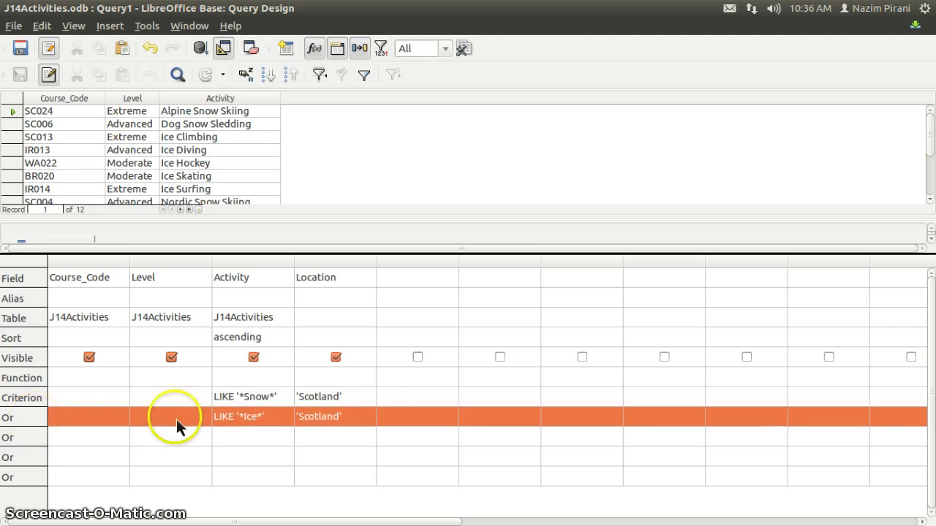
# Run the query with the Location column shown and look through the resulting records.
pyautogui.click(336, 358)
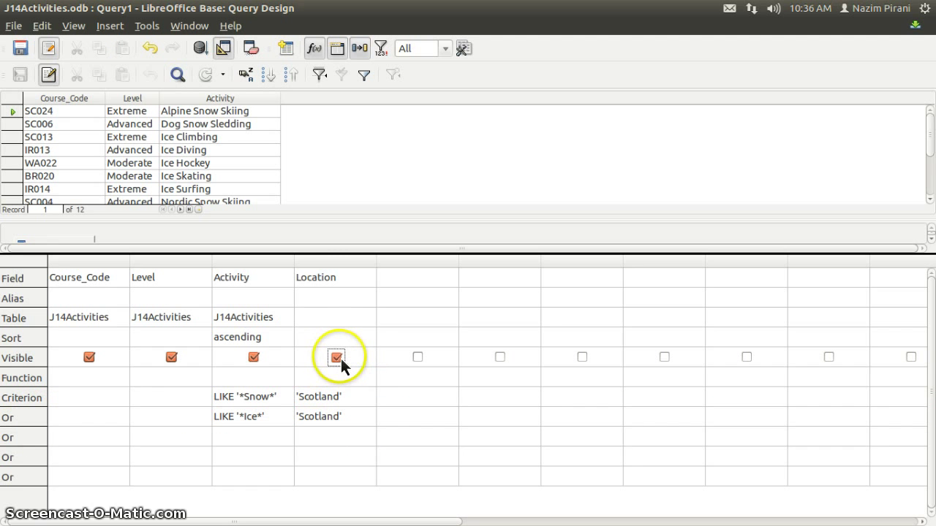
pyautogui.click(199, 49)
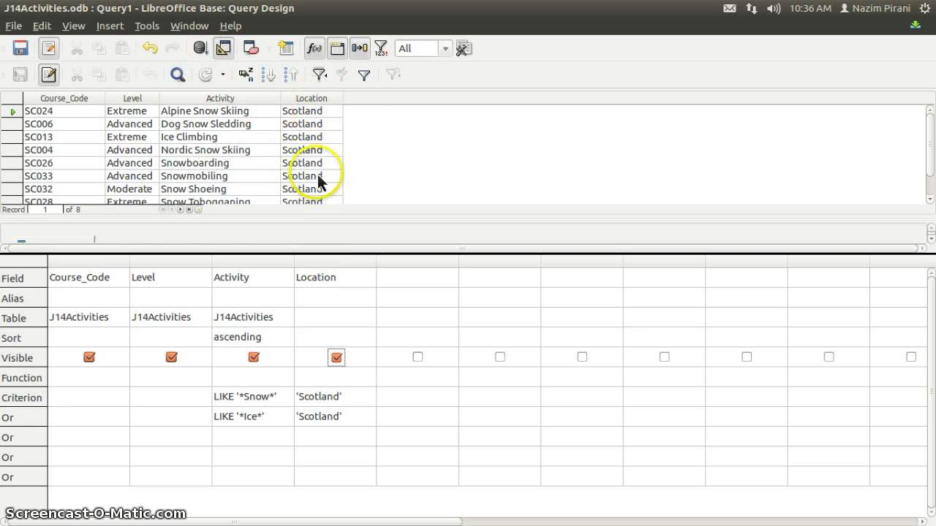
pyautogui.scroll(-1, 327, 172)
pyautogui.scroll(1, 328, 153)
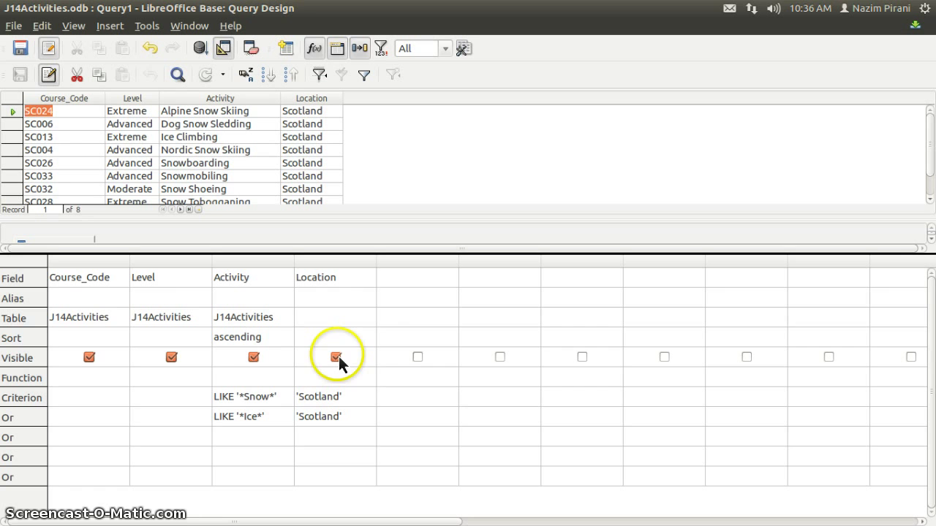
# Hide the Location column from the query output and rerun the query.
pyautogui.click(19, 358)
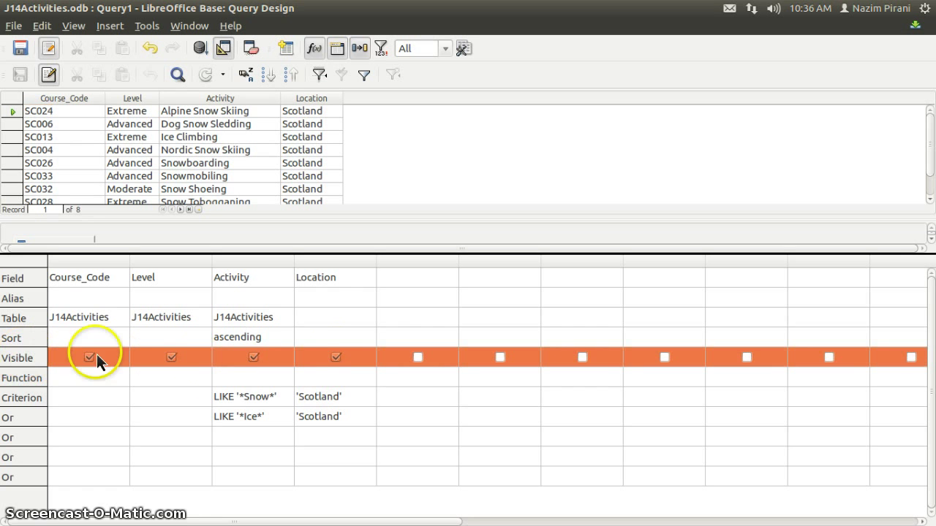
pyautogui.click(337, 360)
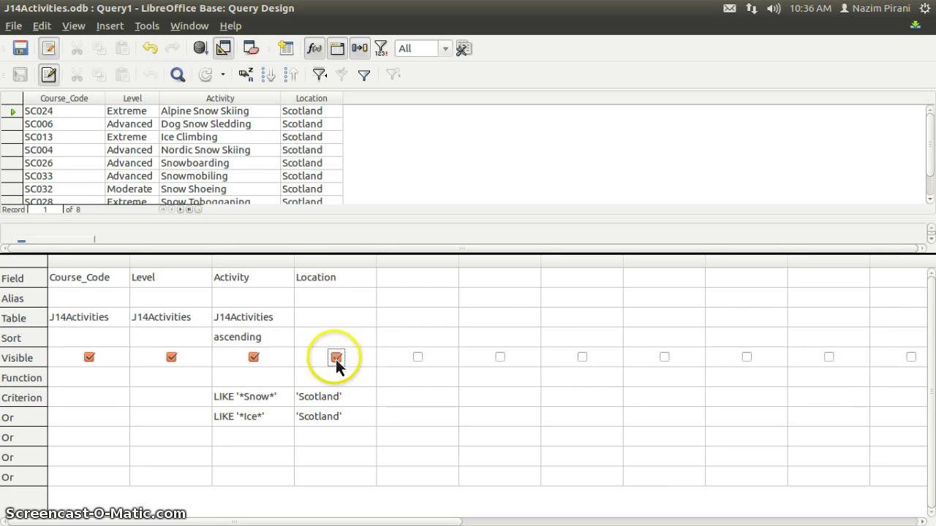
pyautogui.click(335, 359)
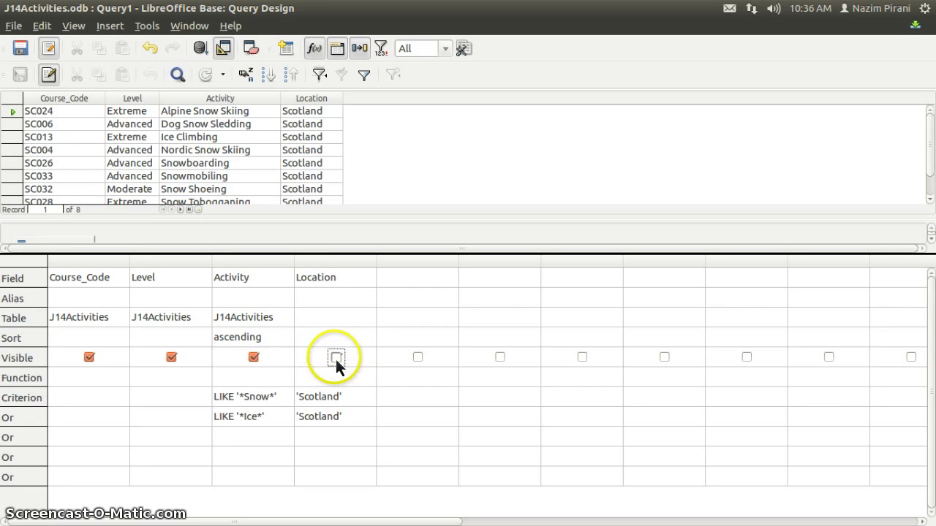
pyautogui.click(199, 49)
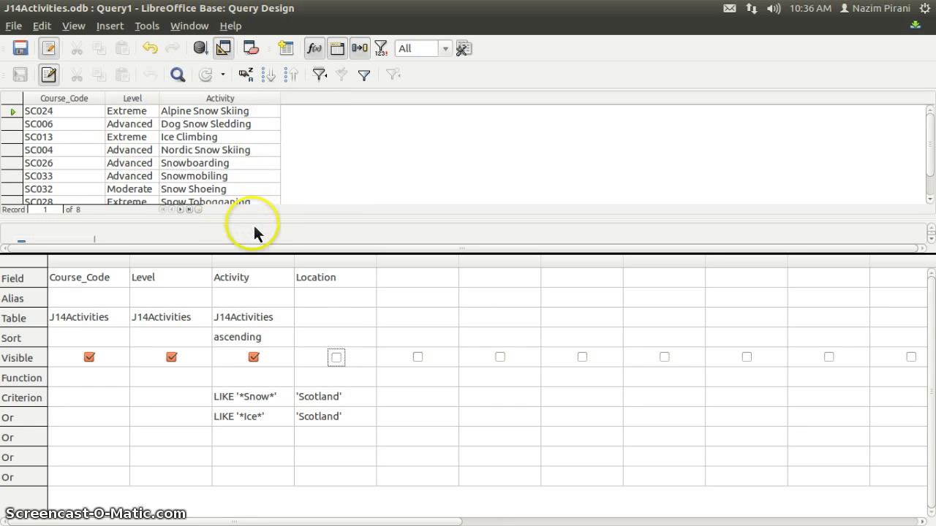
# Switch to the exam paper PDF, read the Type condition in task 38, and return to the query design.
pyautogui.hotkey('alt', 'Tab')
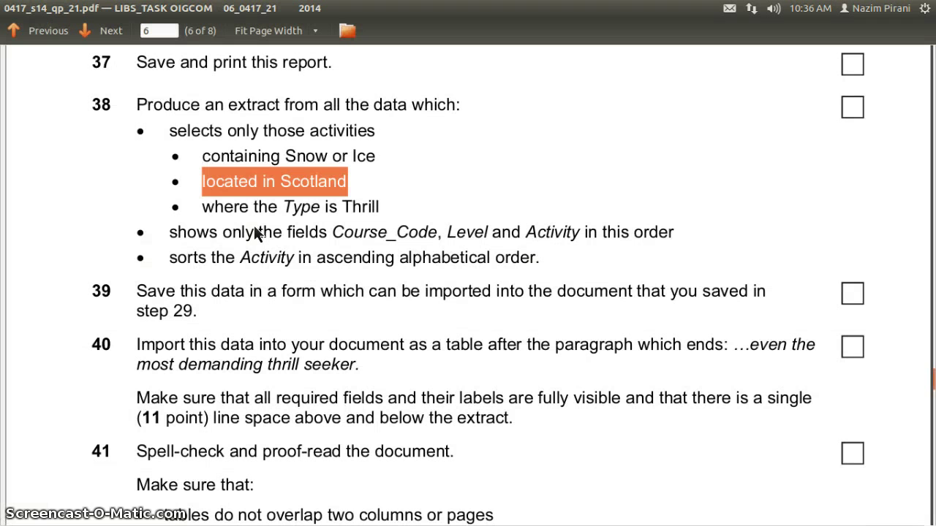
pyautogui.moveTo(203, 208); pyautogui.dragTo(387, 206)
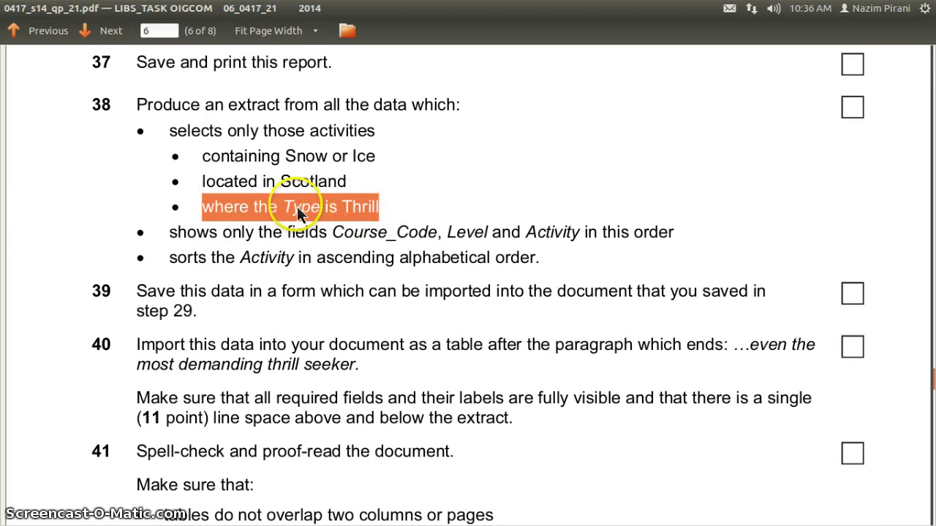
pyautogui.doubleClick(299, 207)
pyautogui.click(359, 213)
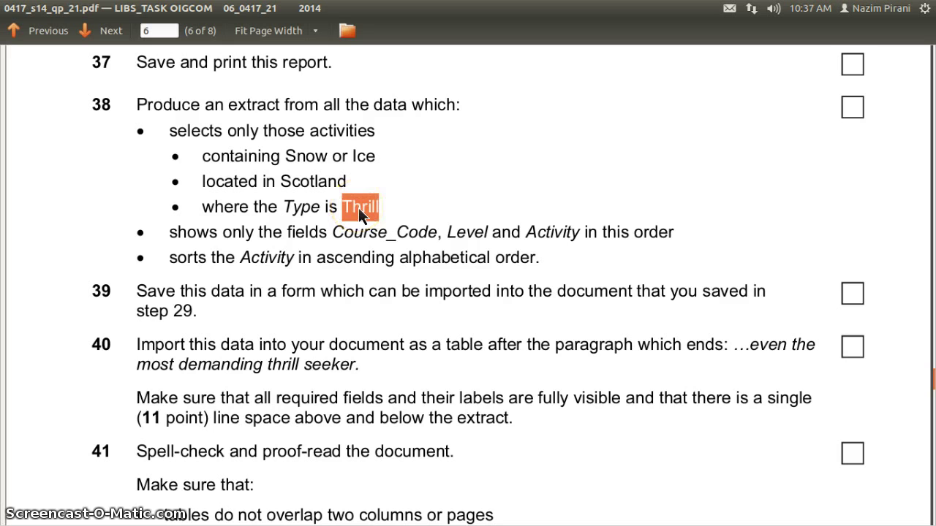
pyautogui.hotkey('alt', 'Tab')
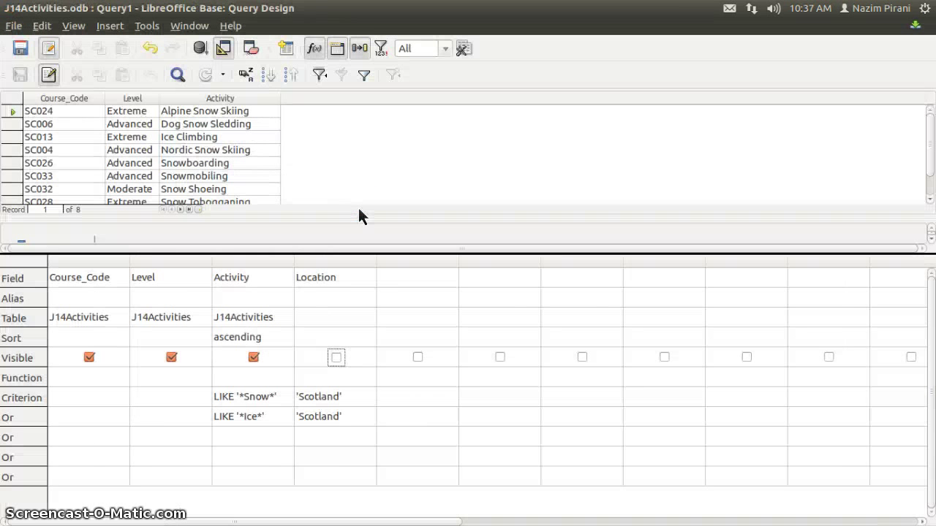
# Add the J14Activities Type field to the query in the first empty column after Location.
pyautogui.click(415, 280)
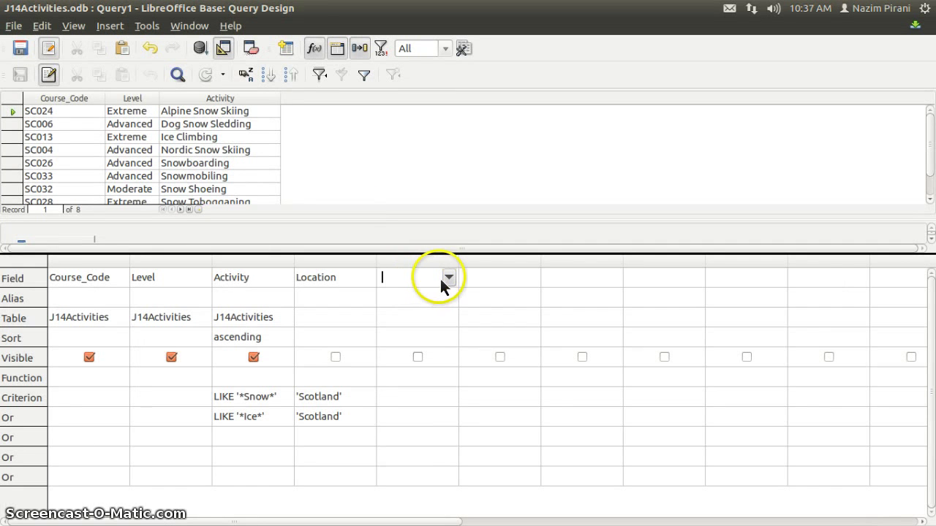
pyautogui.click(449, 278)
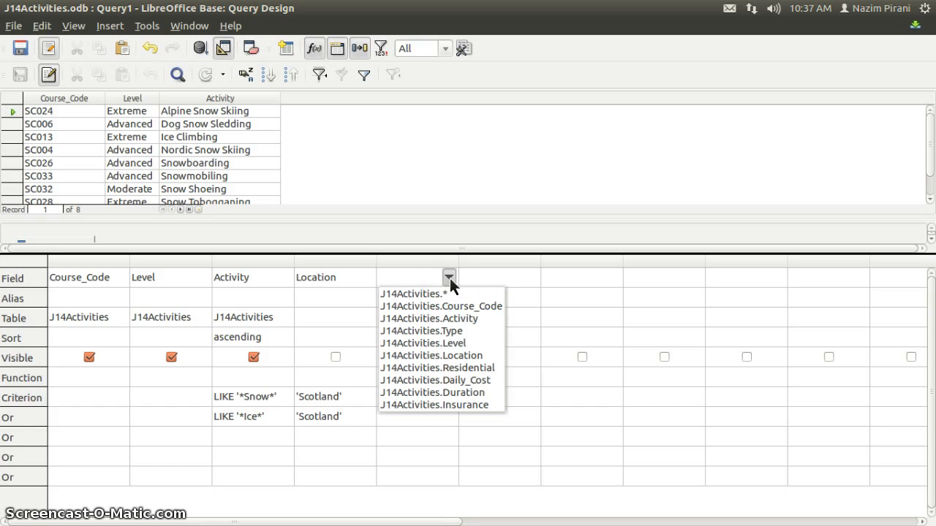
pyautogui.click(458, 330)
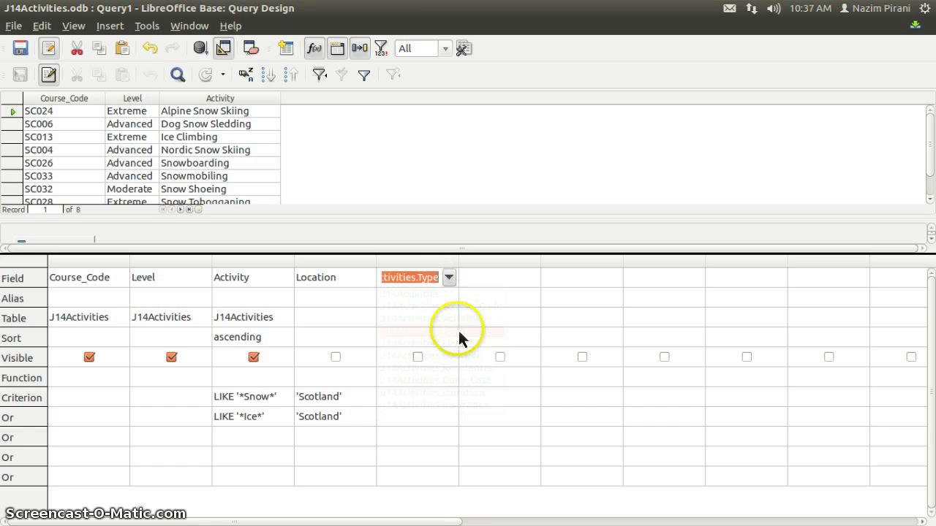
# Set the Type criterion to Thrill for both the Snow condition and the Ice alternative.
pyautogui.click(399, 395)
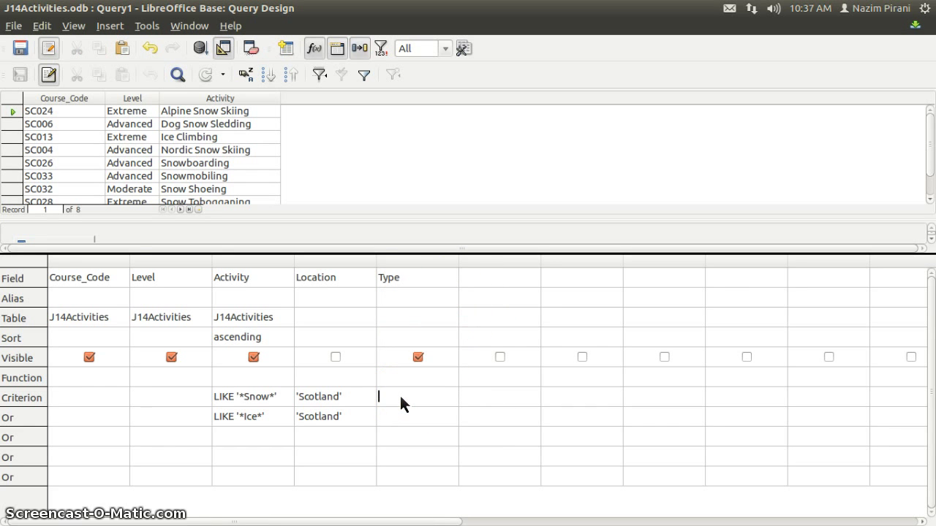
pyautogui.write('Thrill')
pyautogui.press('Return')
pyautogui.write('Thrill')
pyautogui.press('Tab')
# Run the query, hide the Type column from the output and run it again.
pyautogui.click(201, 48)
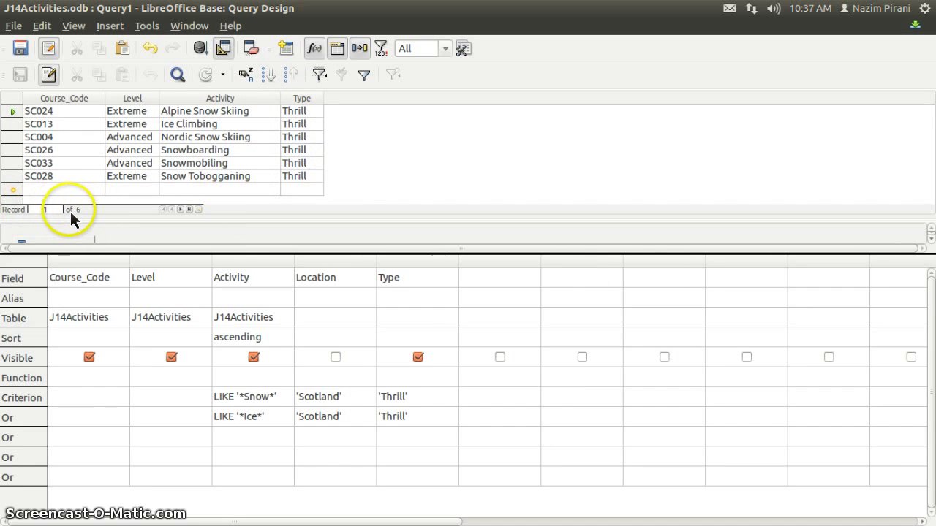
pyautogui.click(421, 359)
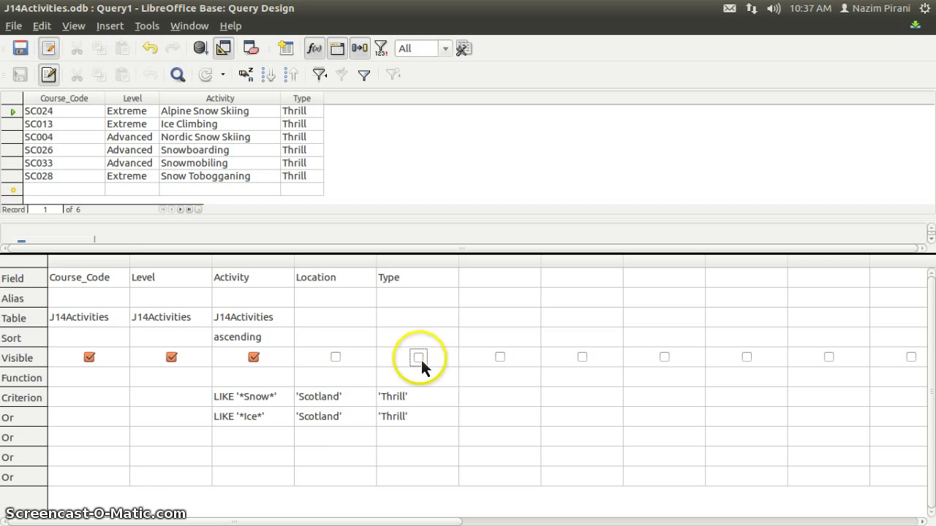
pyautogui.click(199, 48)
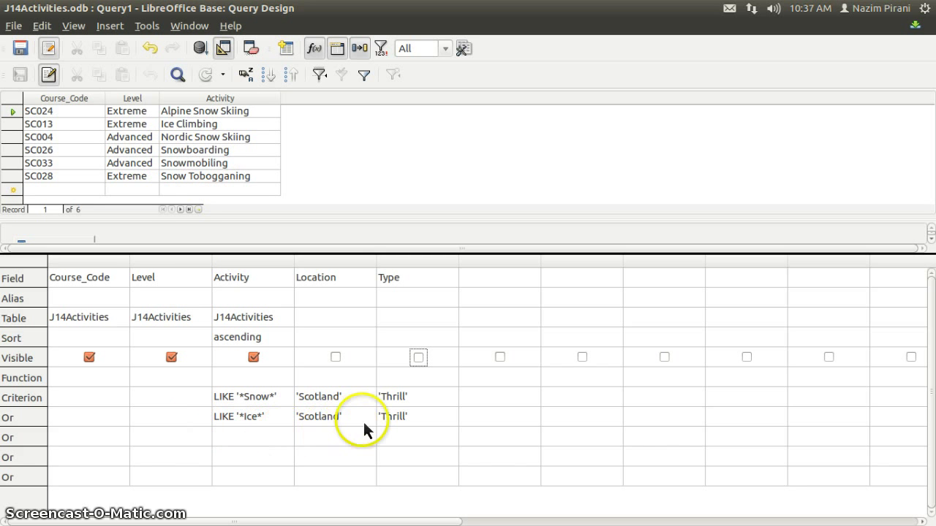
# Save the query under the name Q38 and close the query design.
pyautogui.click(20, 49)
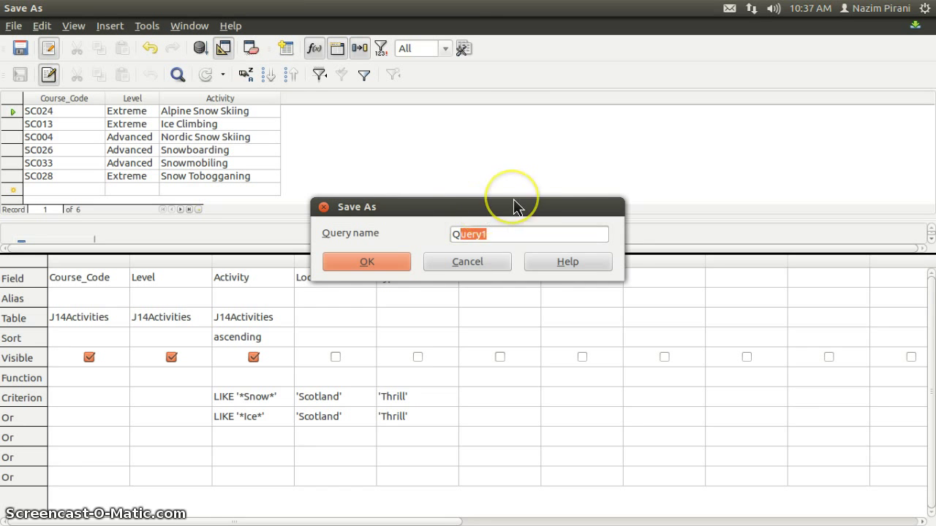
pyautogui.write('Q38')
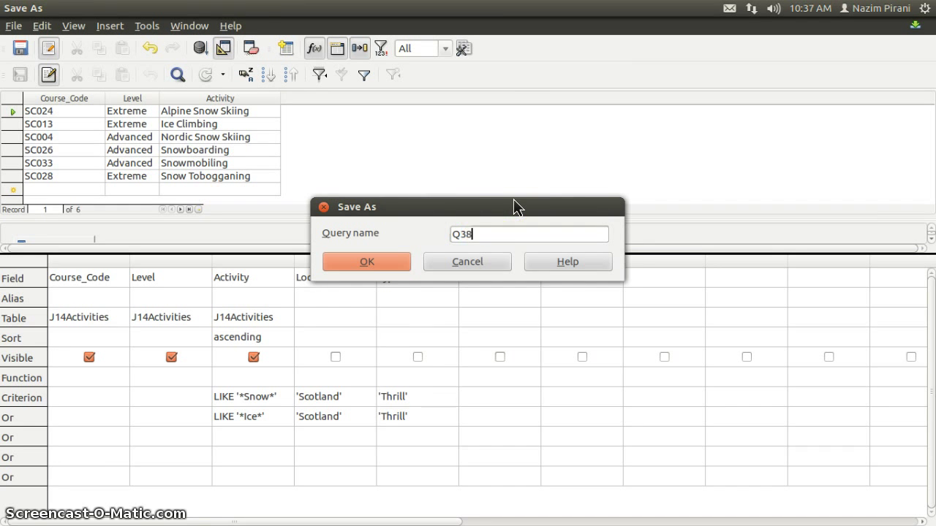
pyautogui.press('Return')
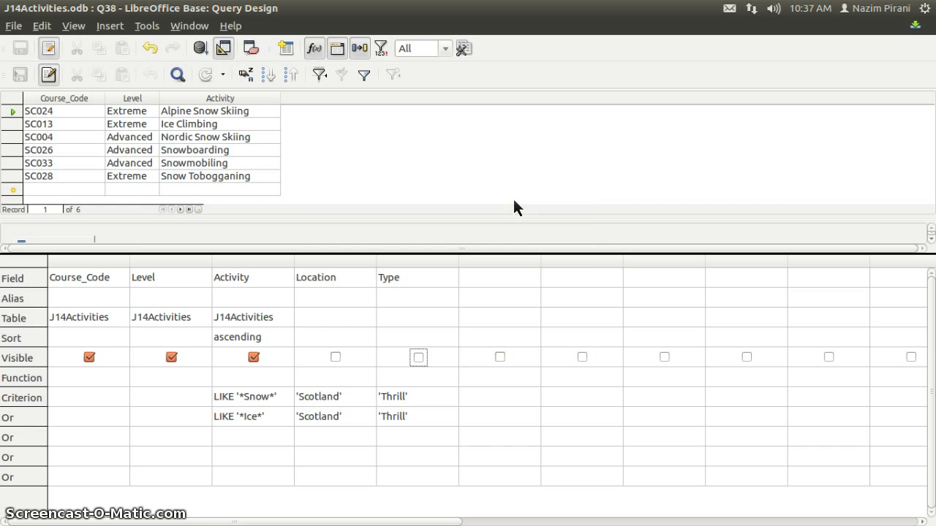
pyautogui.click(13, 25)
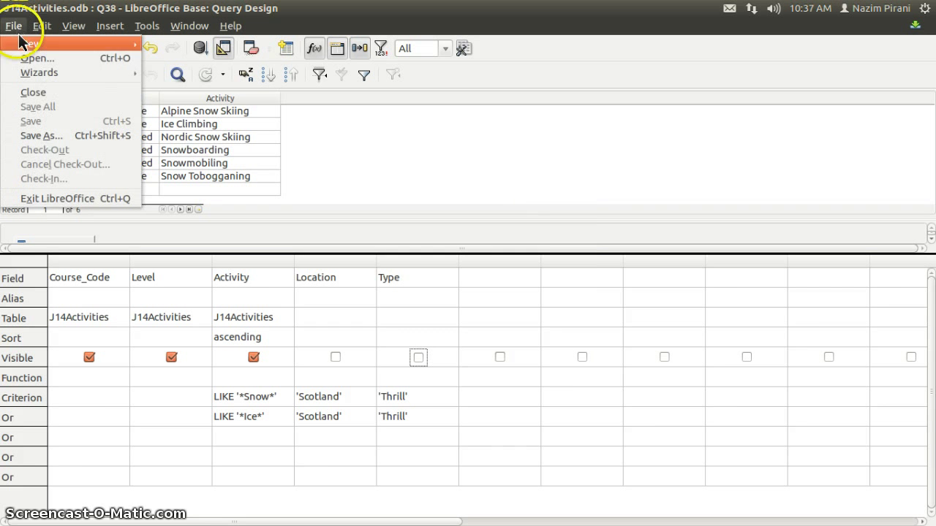
pyautogui.click(29, 92)
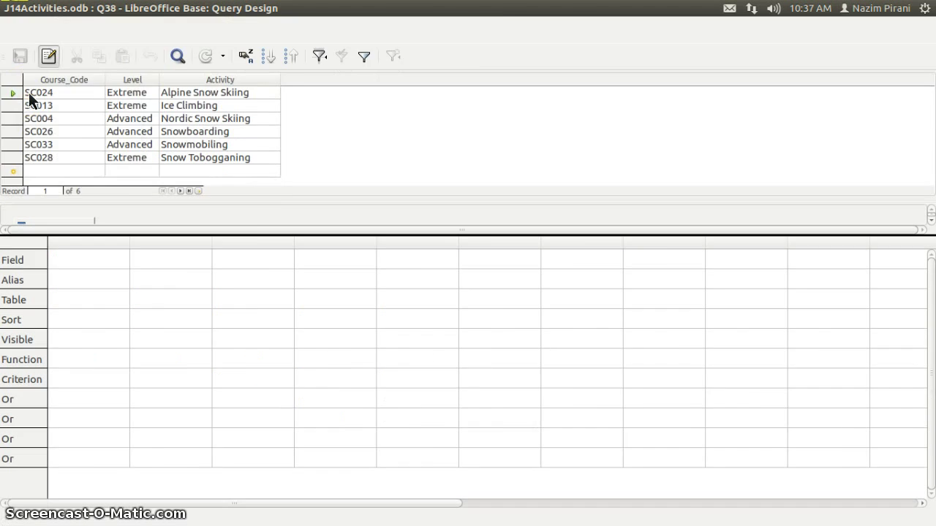
pyautogui.moveTo(22, 362)
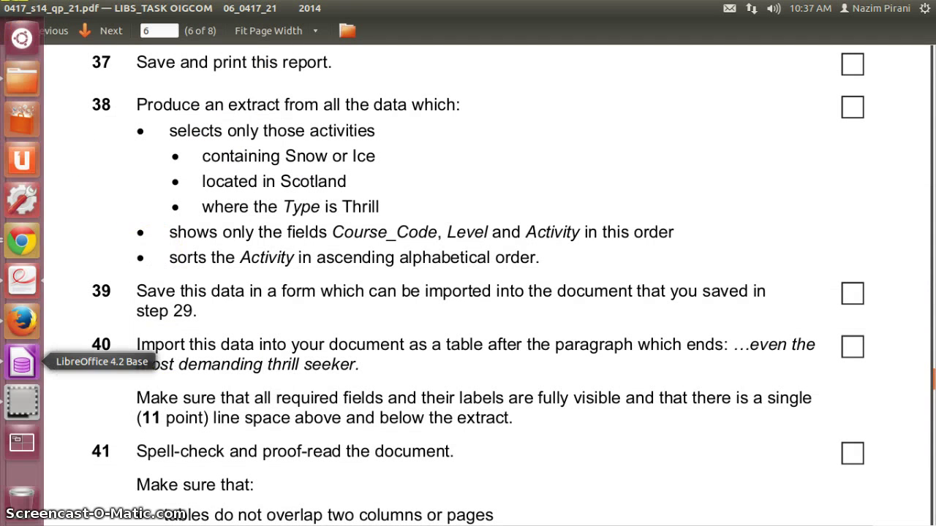